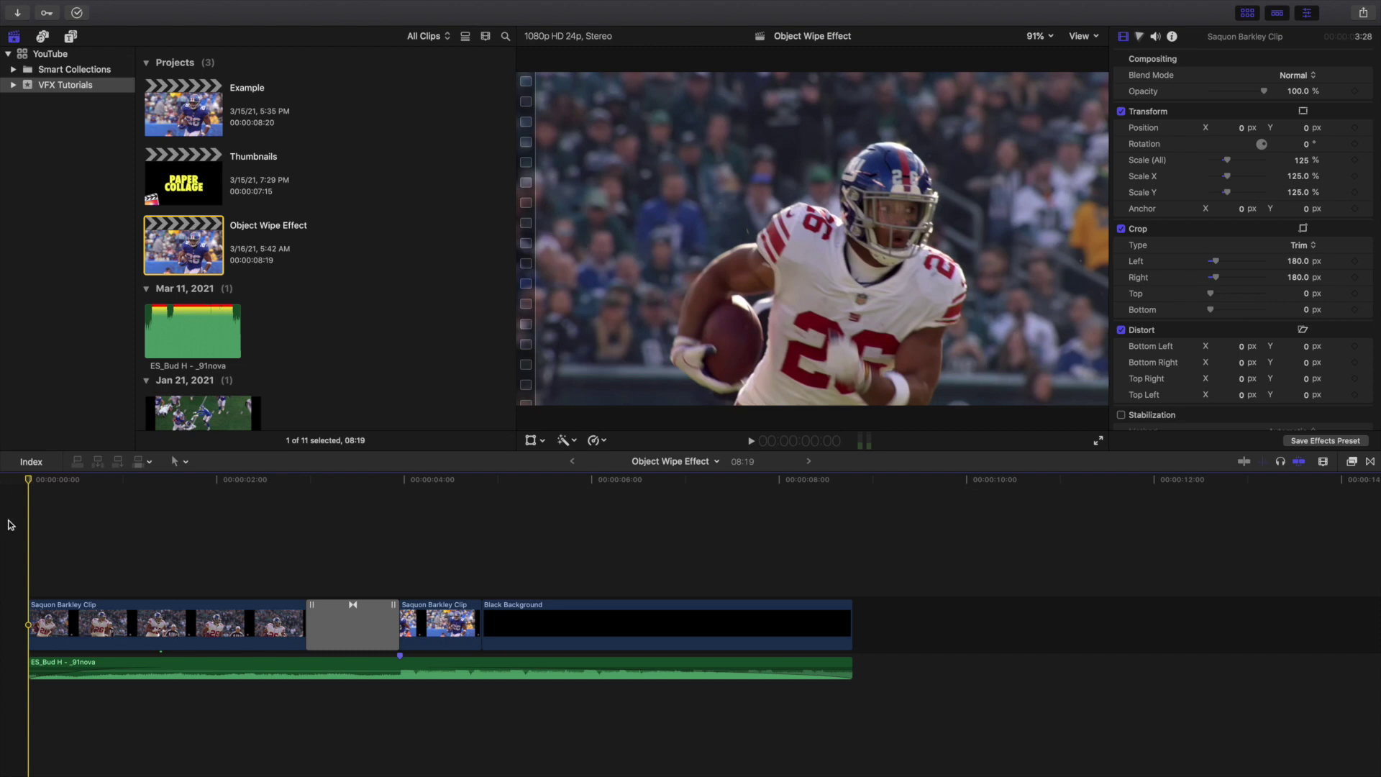
- Play through the Object Wipe Effect timeline and examine the wipe between the two Saquon Barkley clips
{"action": "key", "text": "space"}
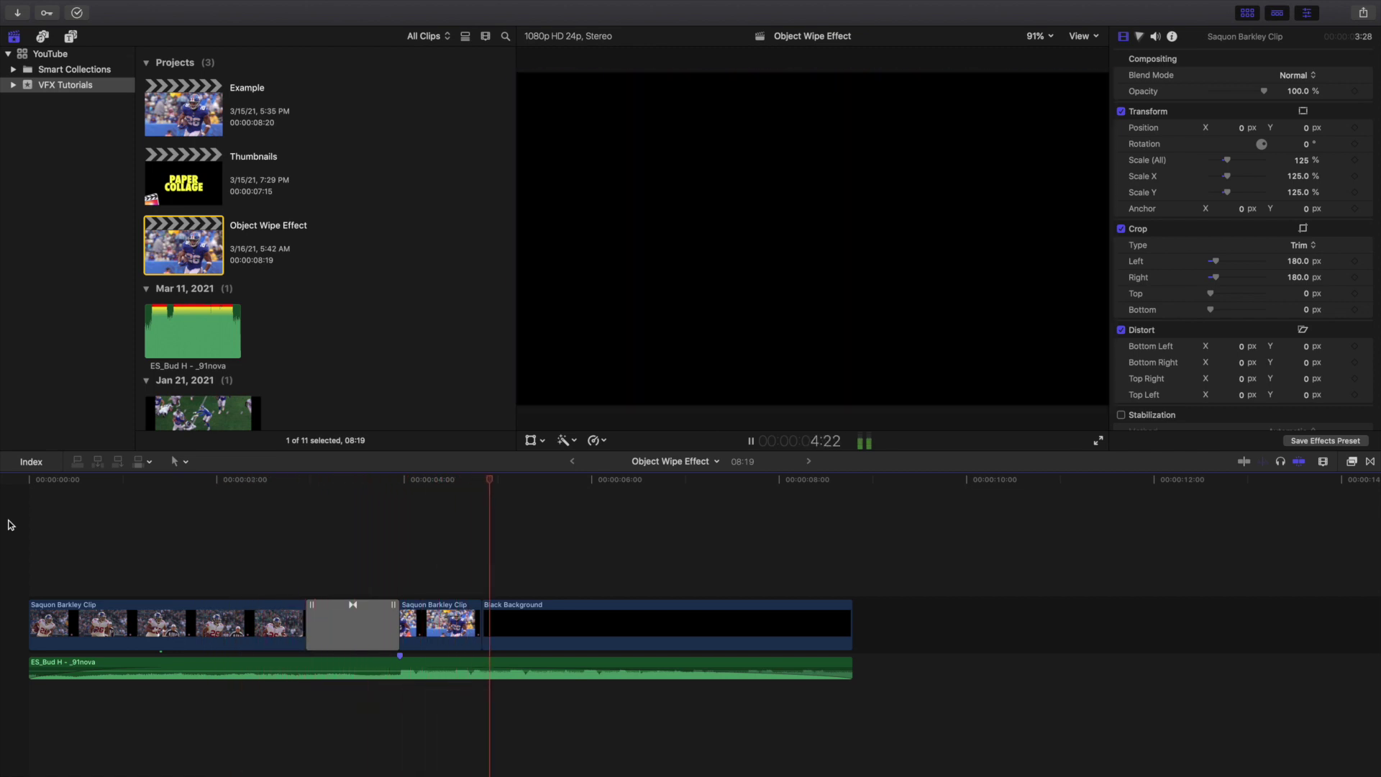
{"action": "key", "text": "Home"}
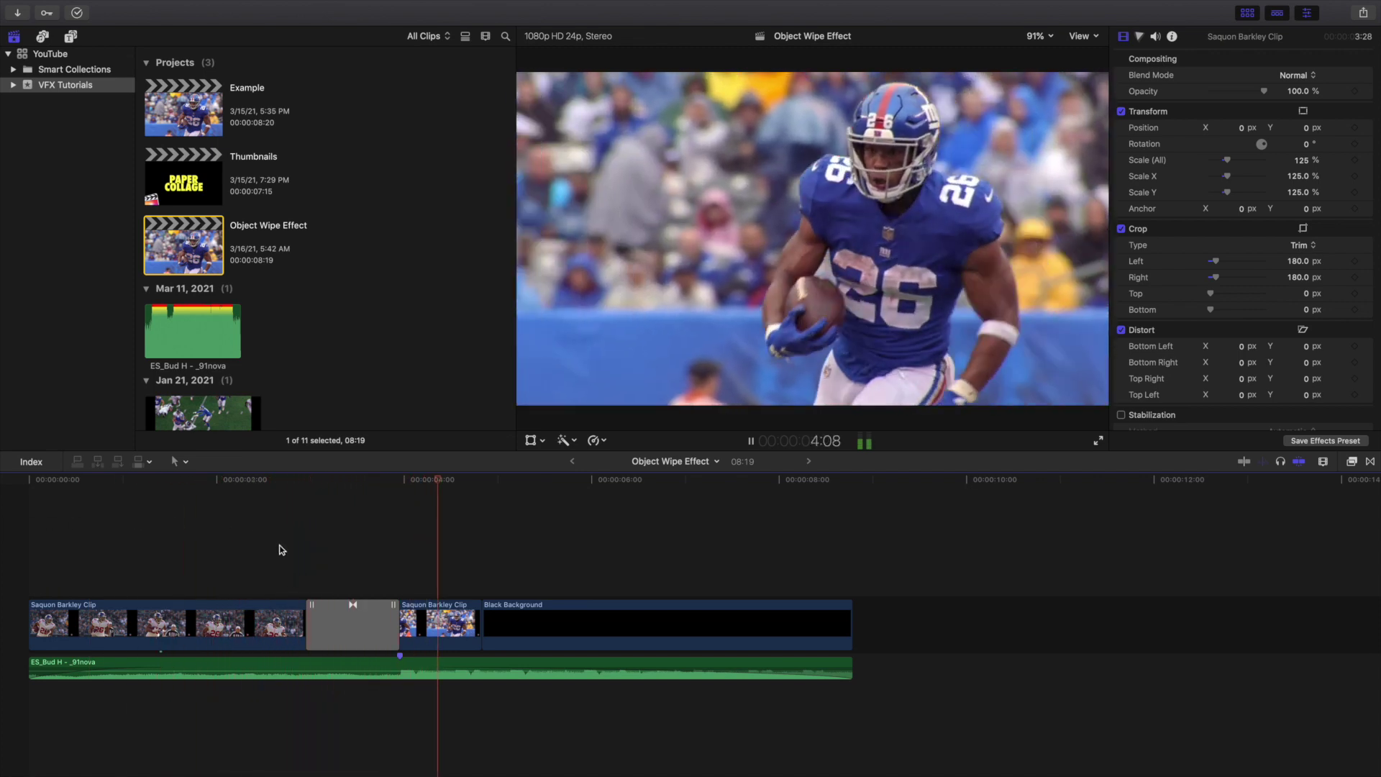
{"action": "left_click", "coordinate": [290, 555]}
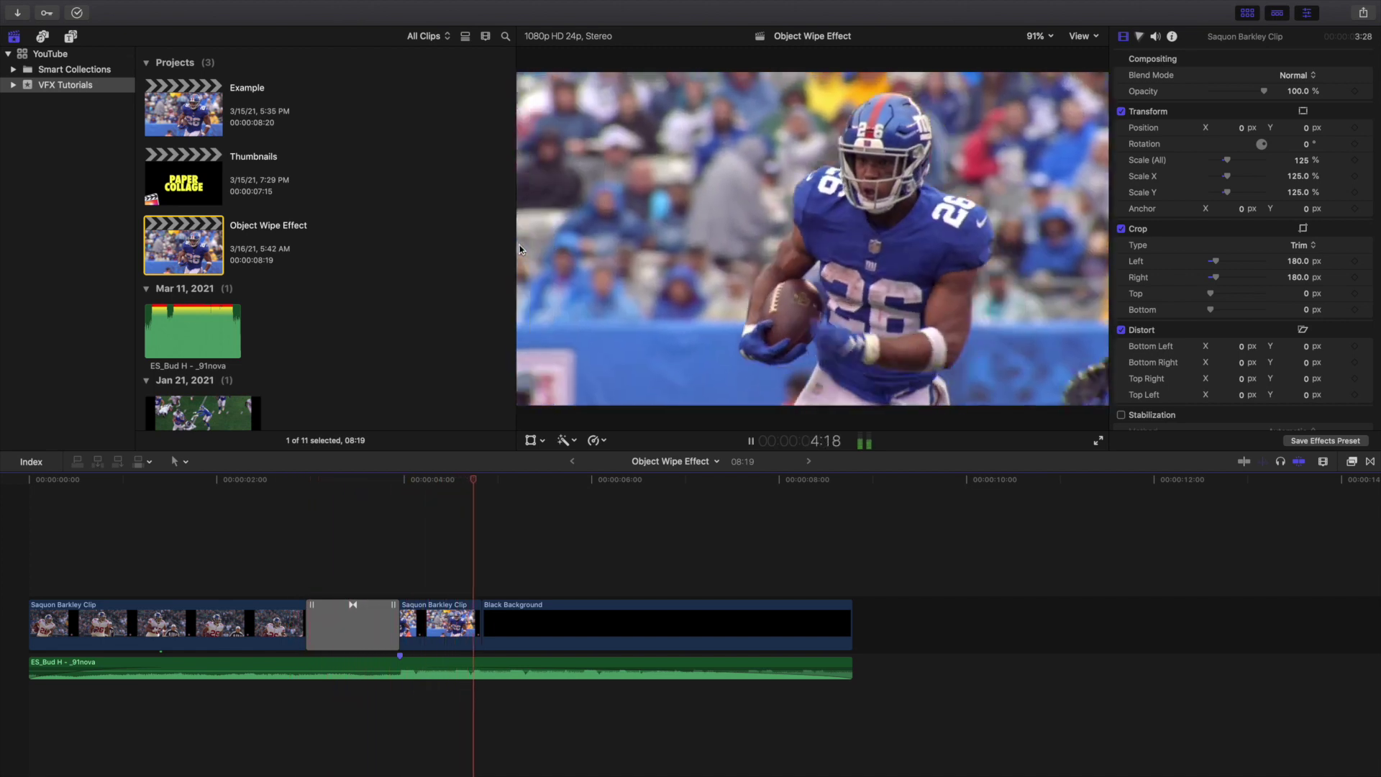
{"action": "key", "text": "space"}
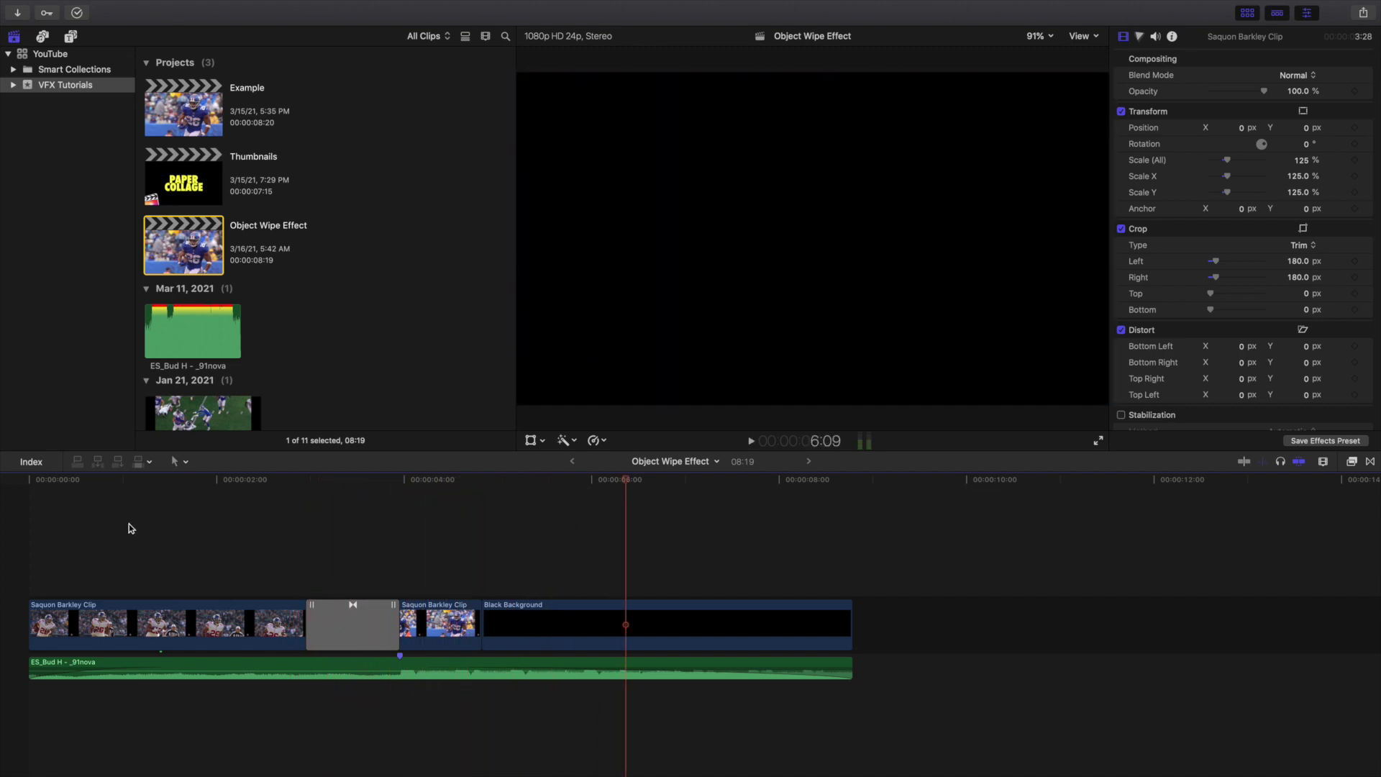
{"action": "left_click", "coordinate": [110, 555]}
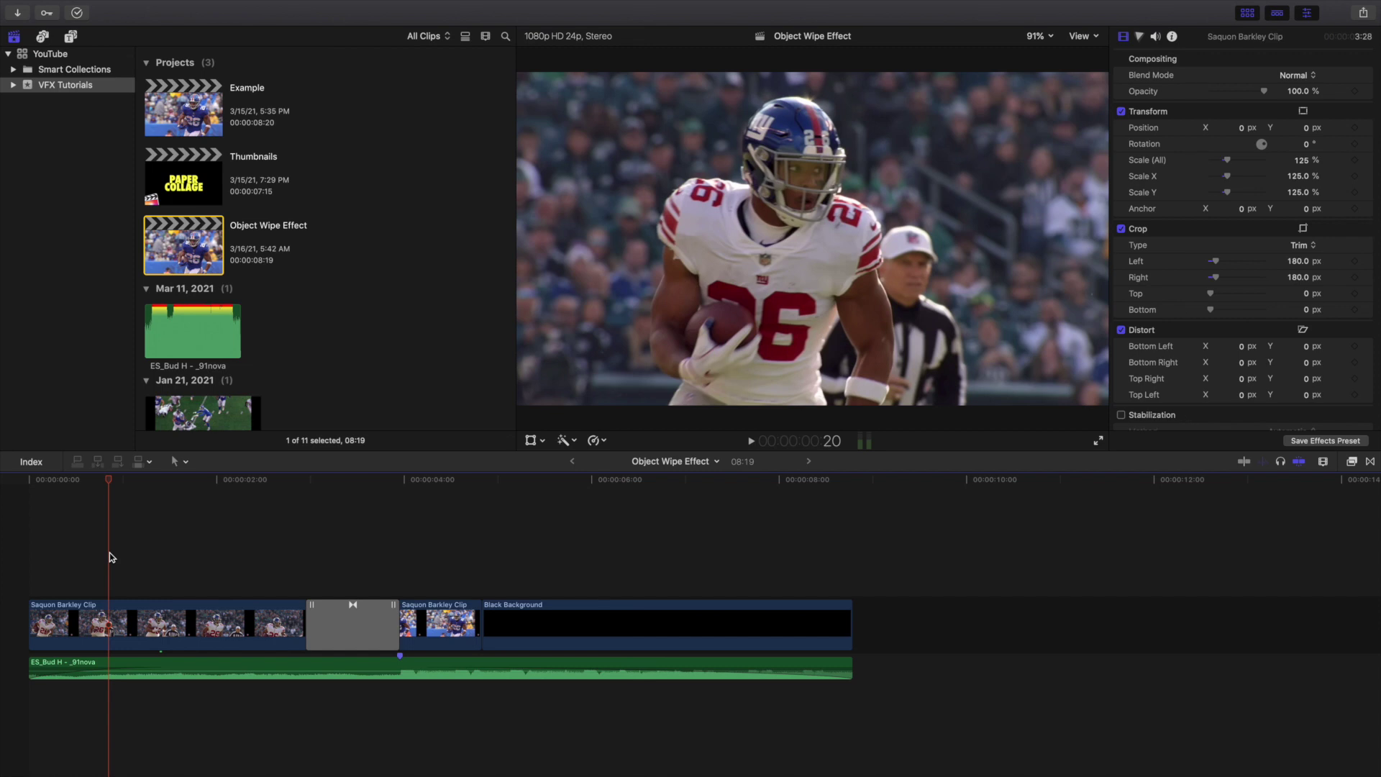
{"action": "left_click", "coordinate": [354, 577]}
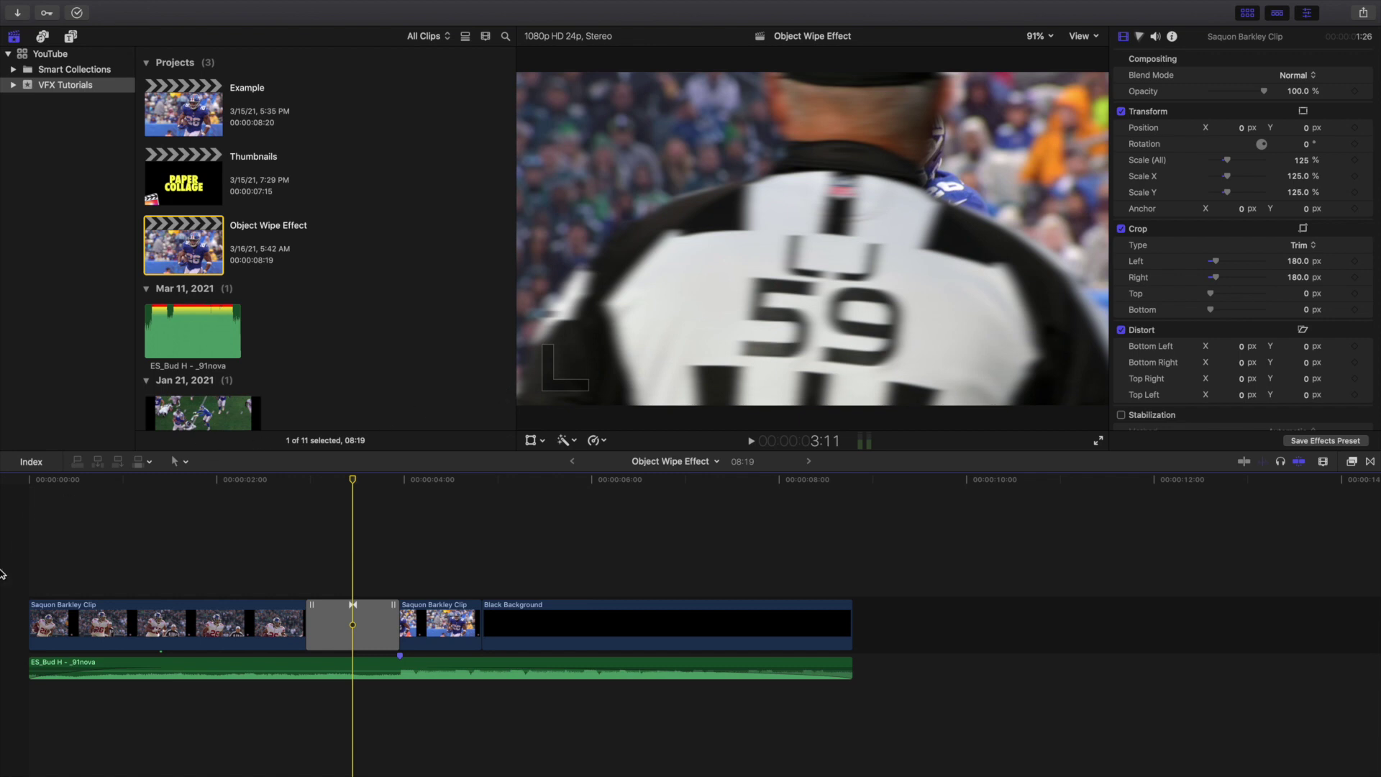
{"action": "key", "text": "Home"}
{"action": "key", "text": "space"}
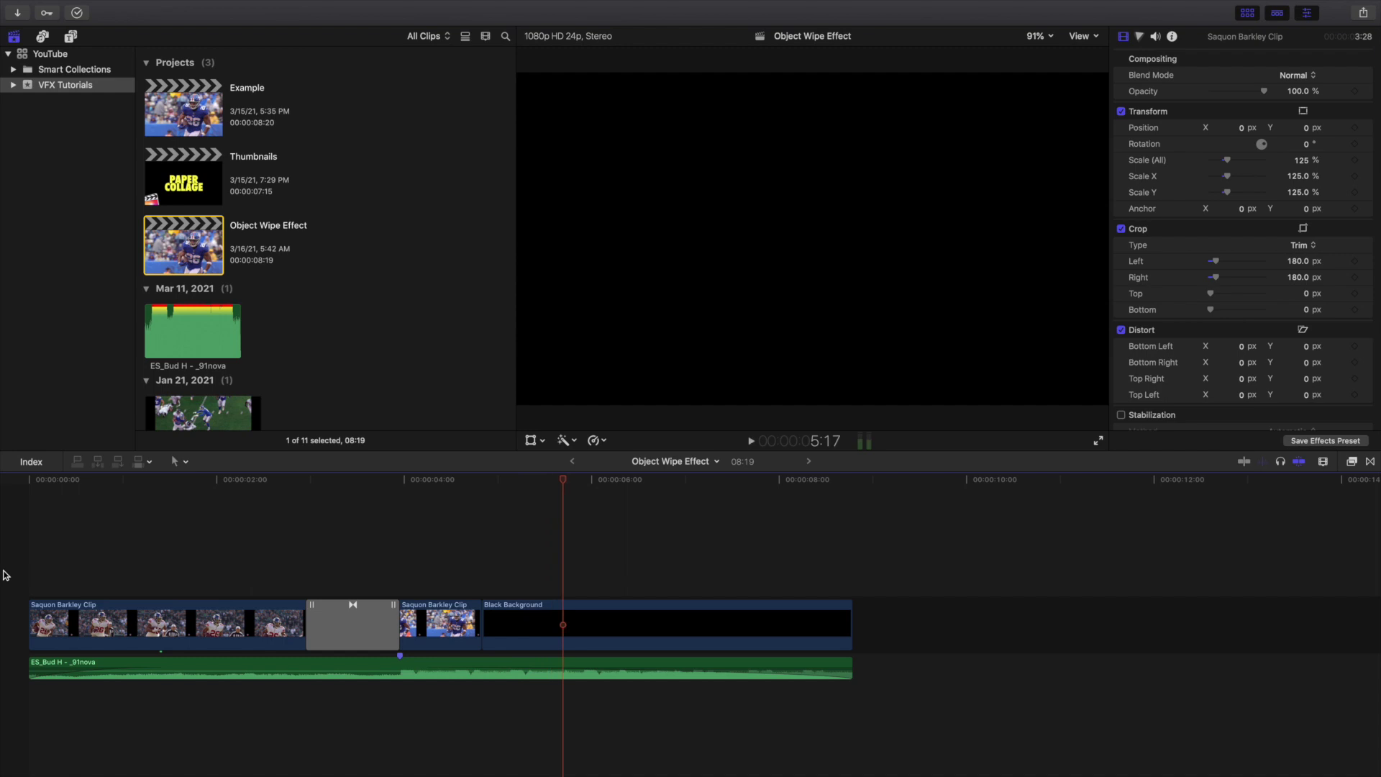
{"action": "key", "text": "space"}
{"action": "key", "text": "Home"}
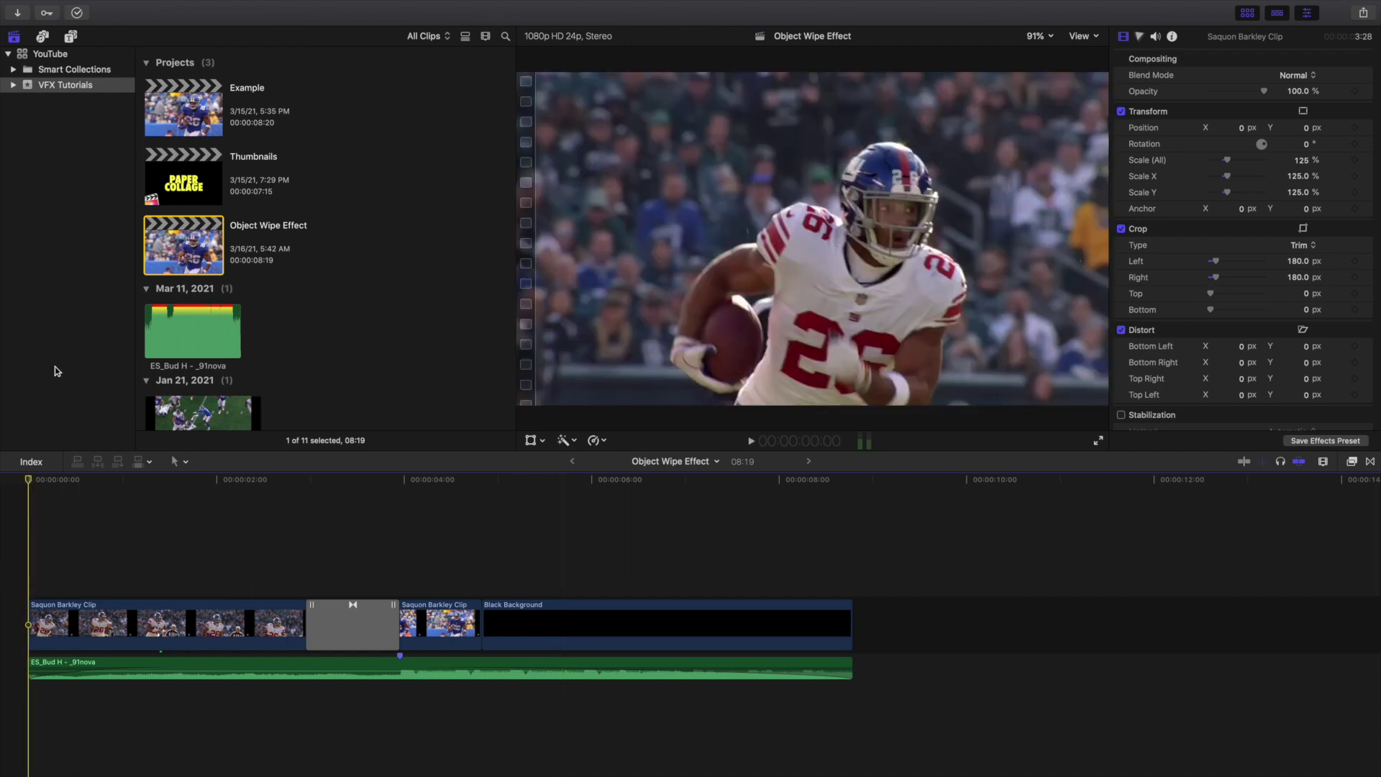
- Open the Example project and delete the transition between the two Saquon Barkley clips
{"action": "double_click", "coordinate": [173, 117]}
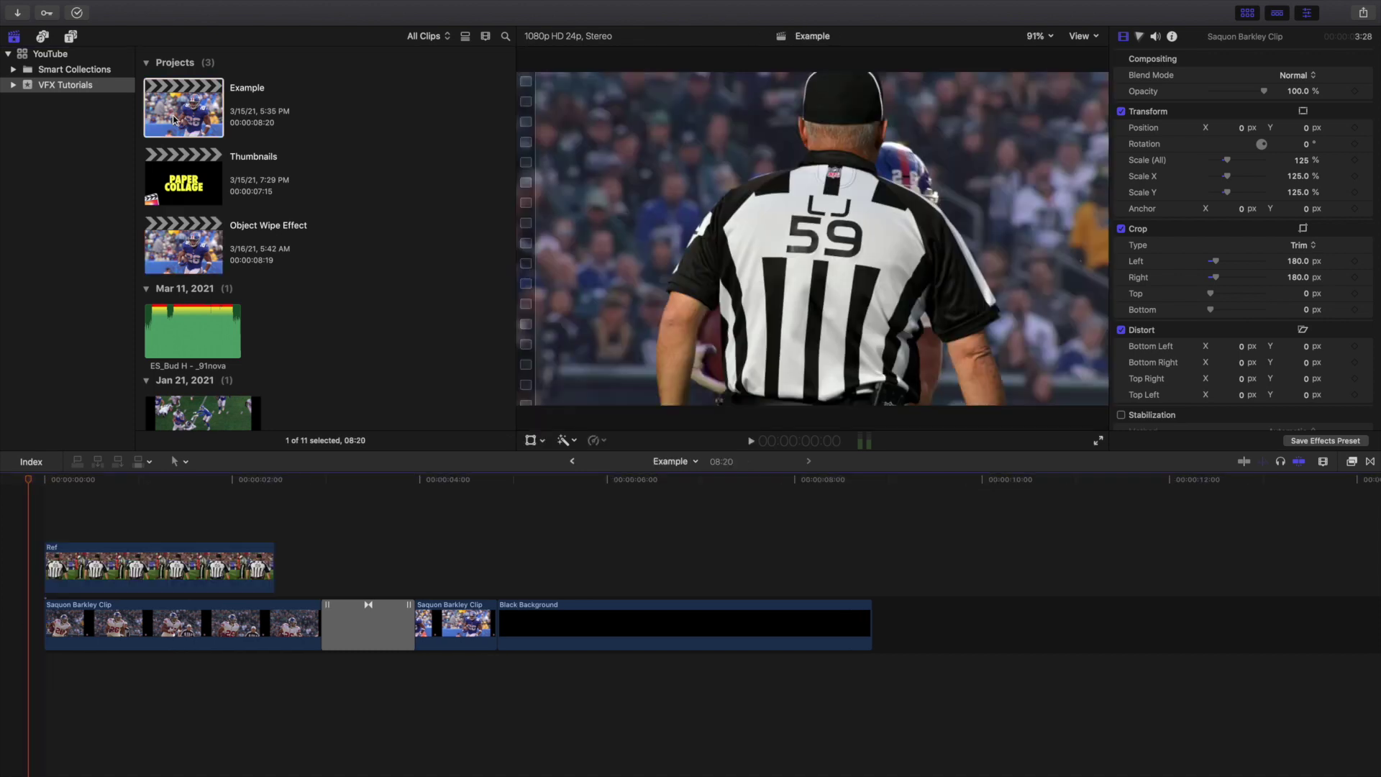
{"action": "left_click", "coordinate": [356, 620]}
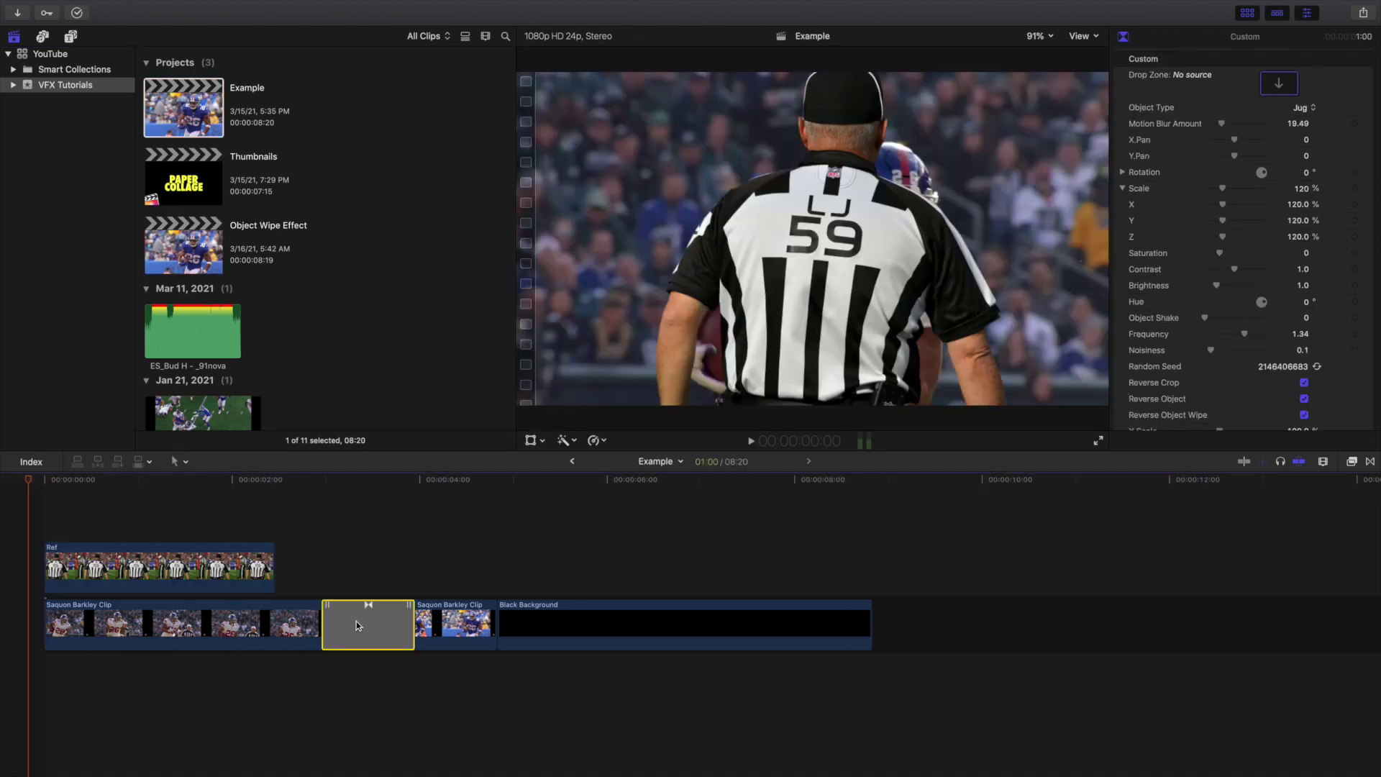
{"action": "key", "text": "Delete"}
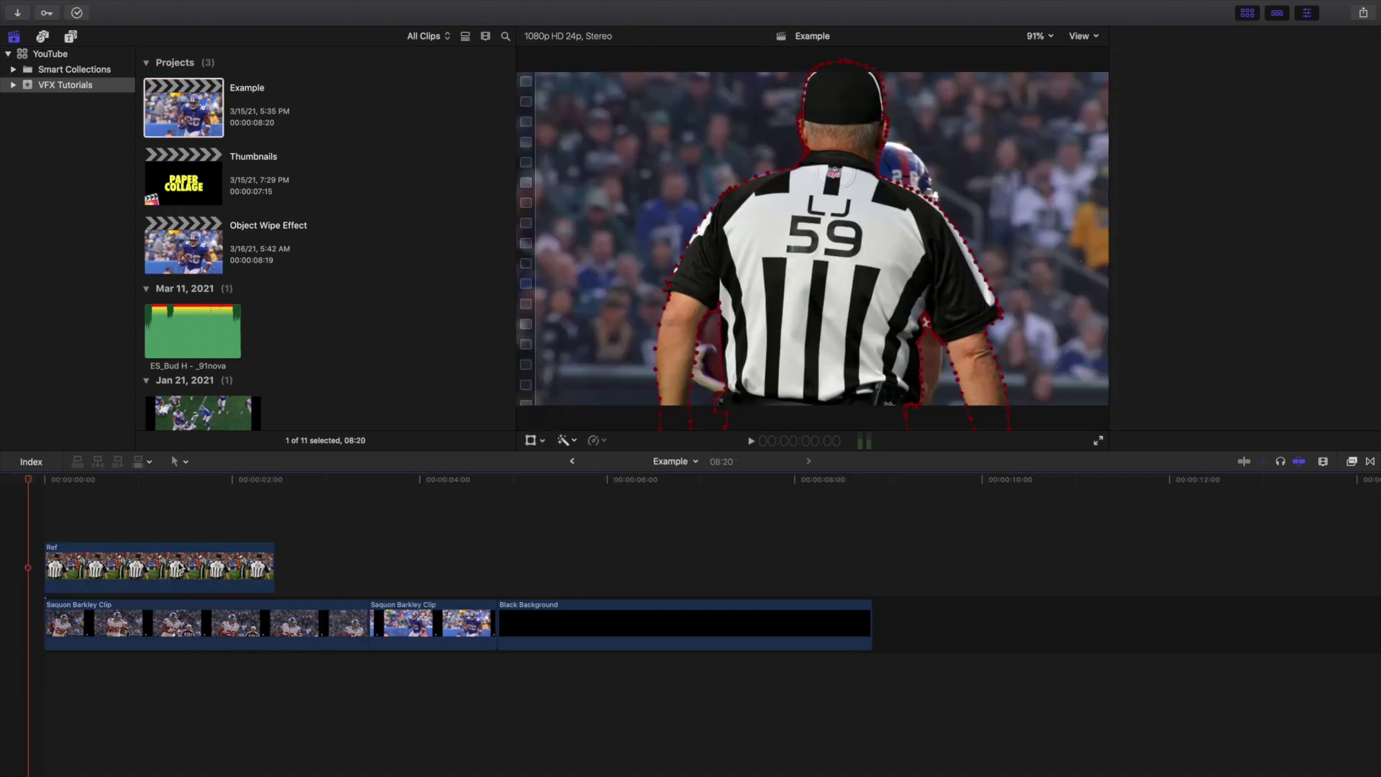
- Disable the Ref clip above the main storyline and play the timeline from the start to review the plain cut
{"action": "left_click", "coordinate": [178, 568]}
{"action": "key", "text": "v"}
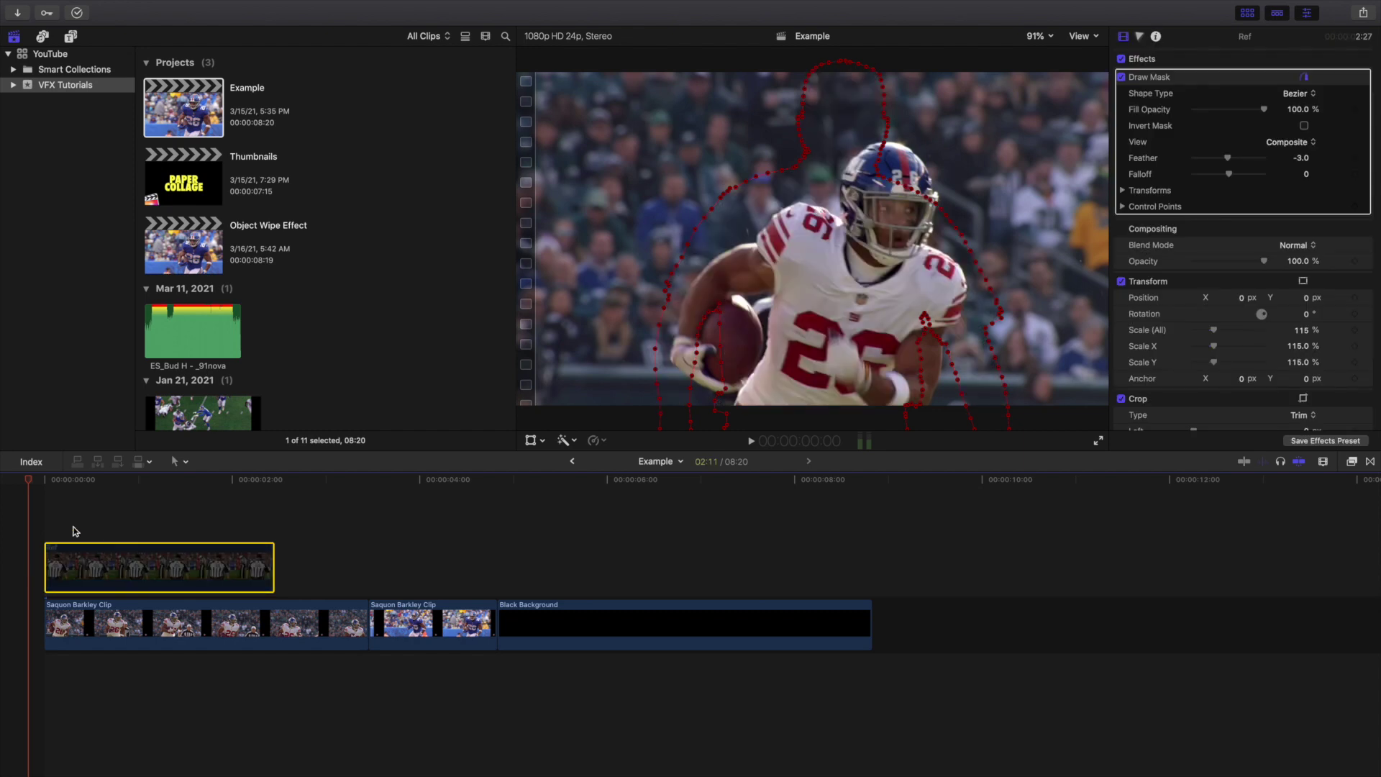
{"action": "left_click", "coordinate": [46, 529]}
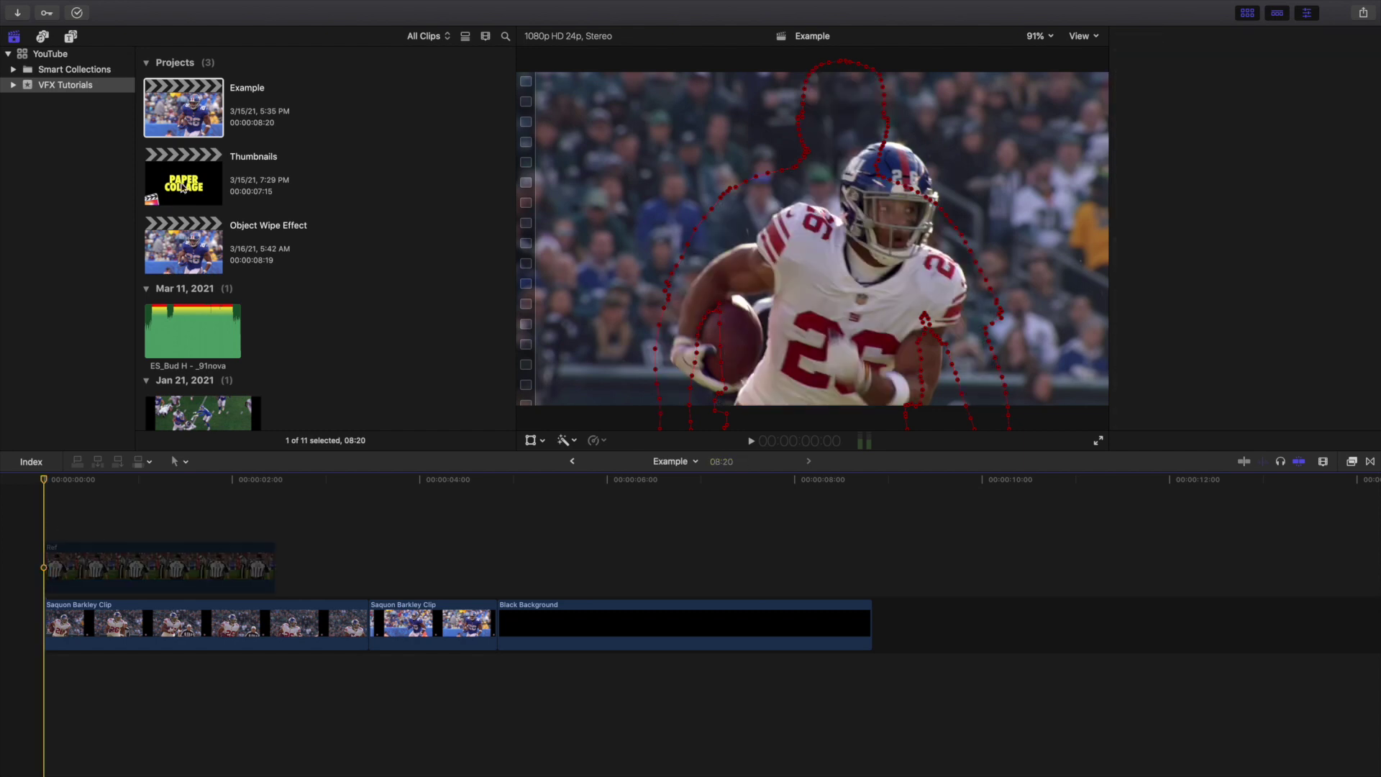
{"action": "left_click", "coordinate": [45, 536]}
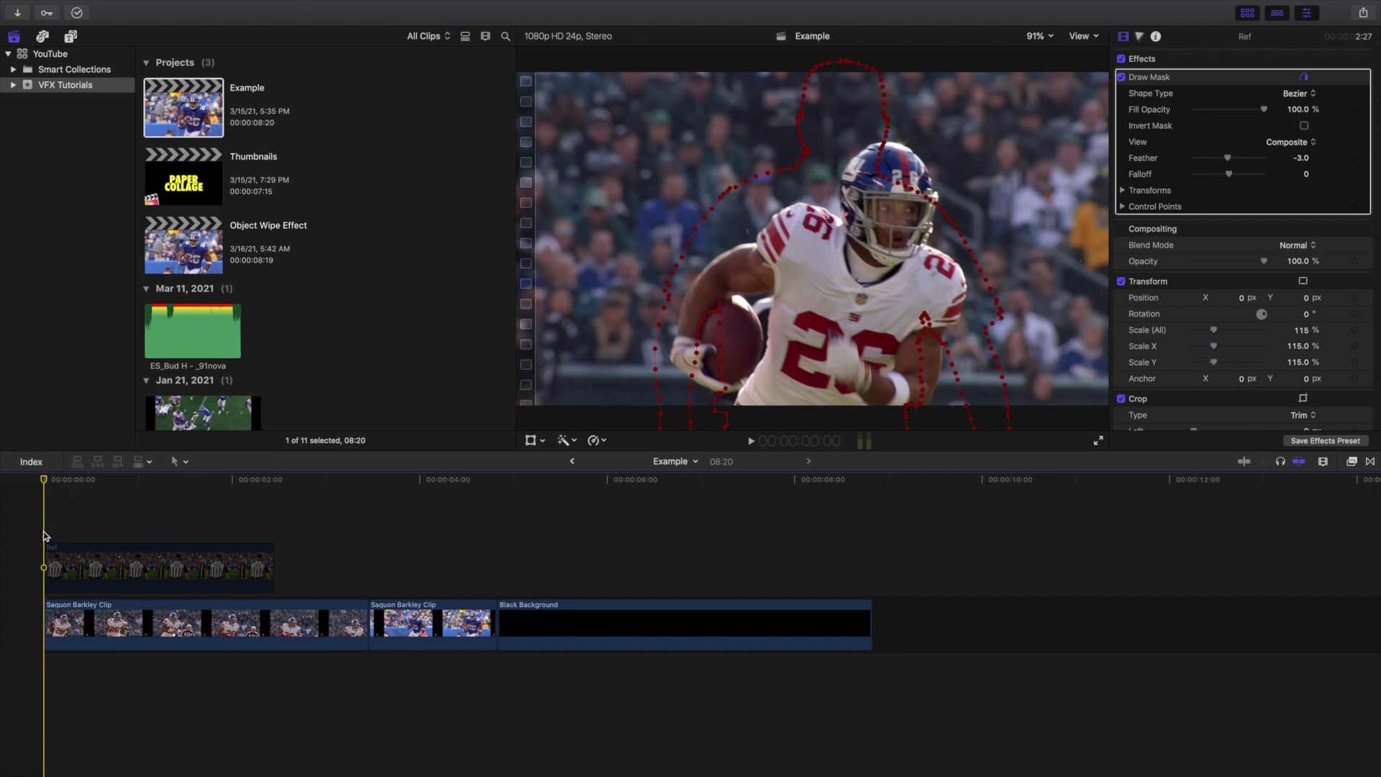
{"action": "key", "text": "space"}
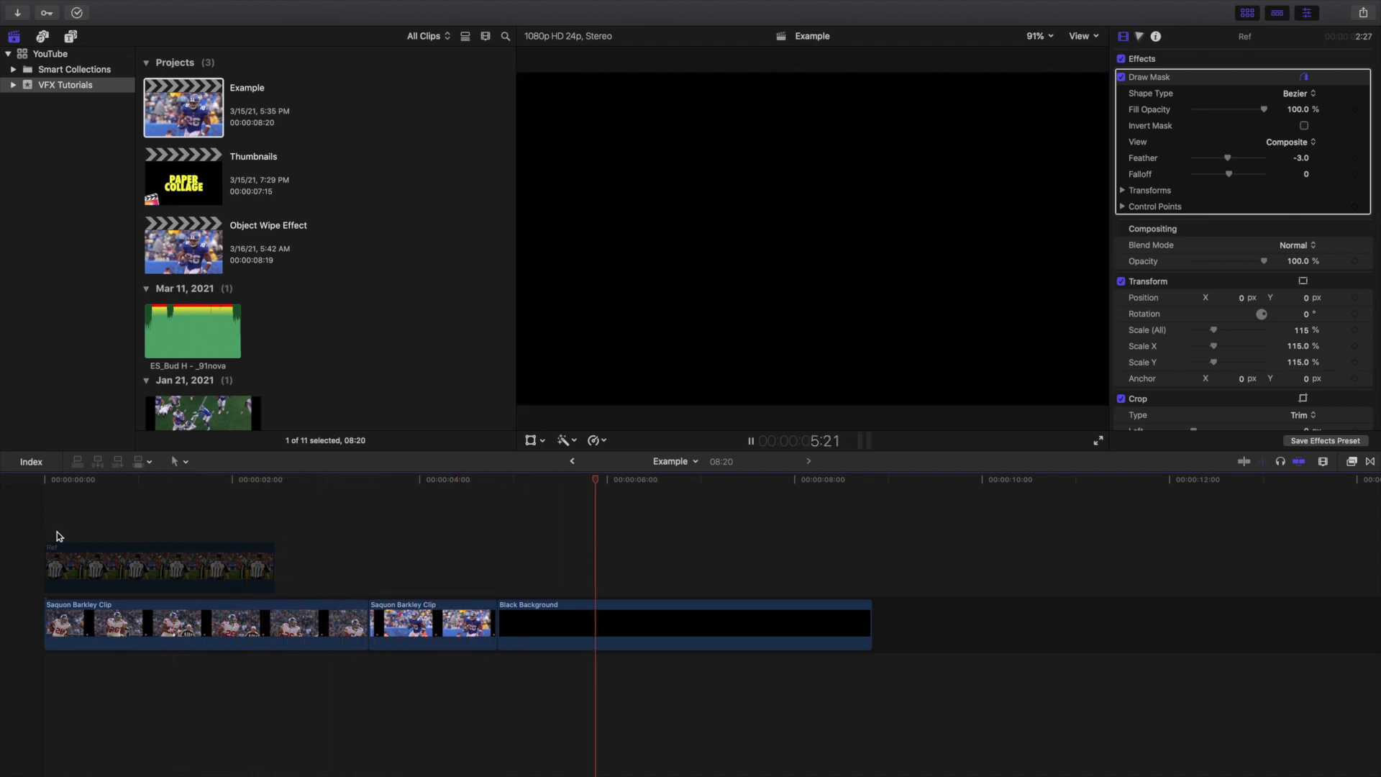
{"action": "left_click", "coordinate": [292, 541]}
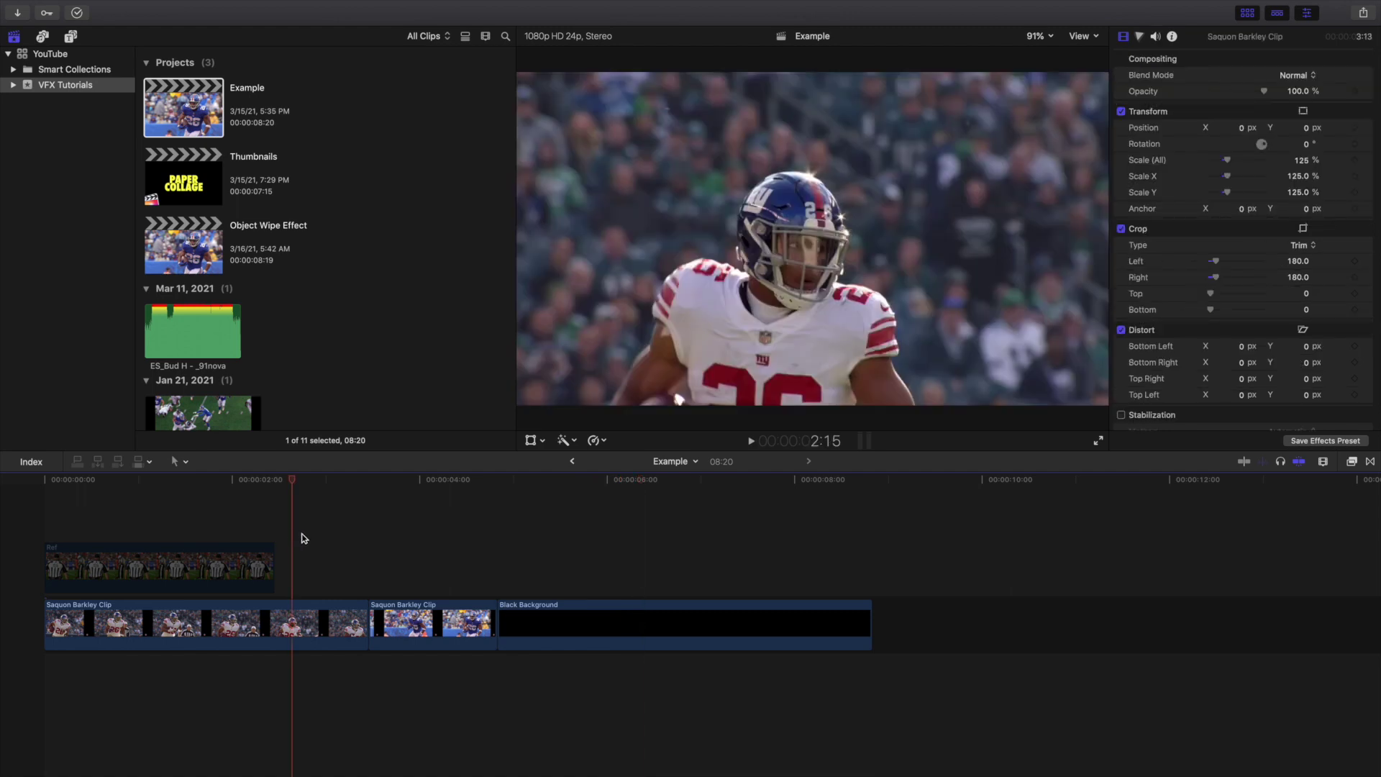
- Add the Custom Horizontal Wipe from Object Wipe Transition Pro at the cut between the two Saquon Barkley clips
{"action": "left_click", "coordinate": [1371, 462]}
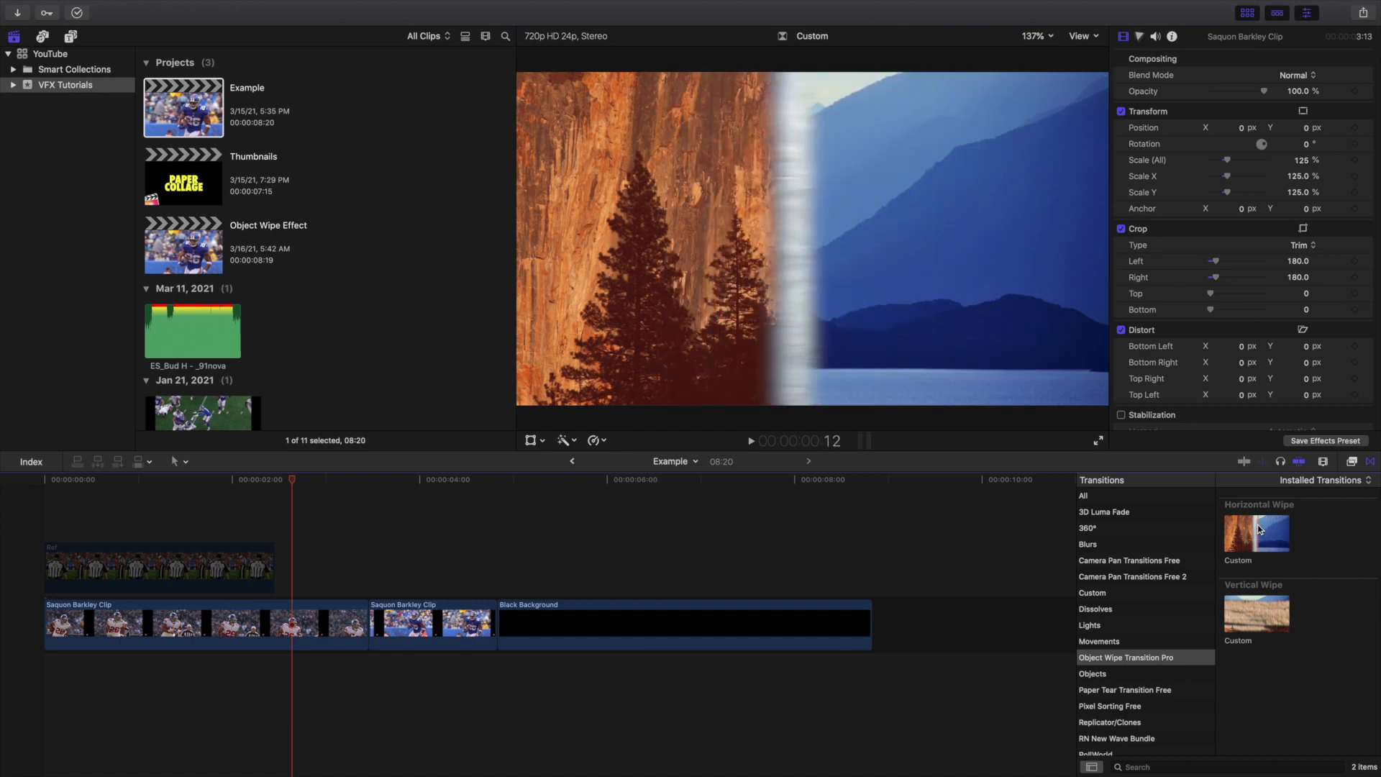
{"action": "left_click_drag", "start_coordinate": [1259, 529], "coordinate": [343, 617]}
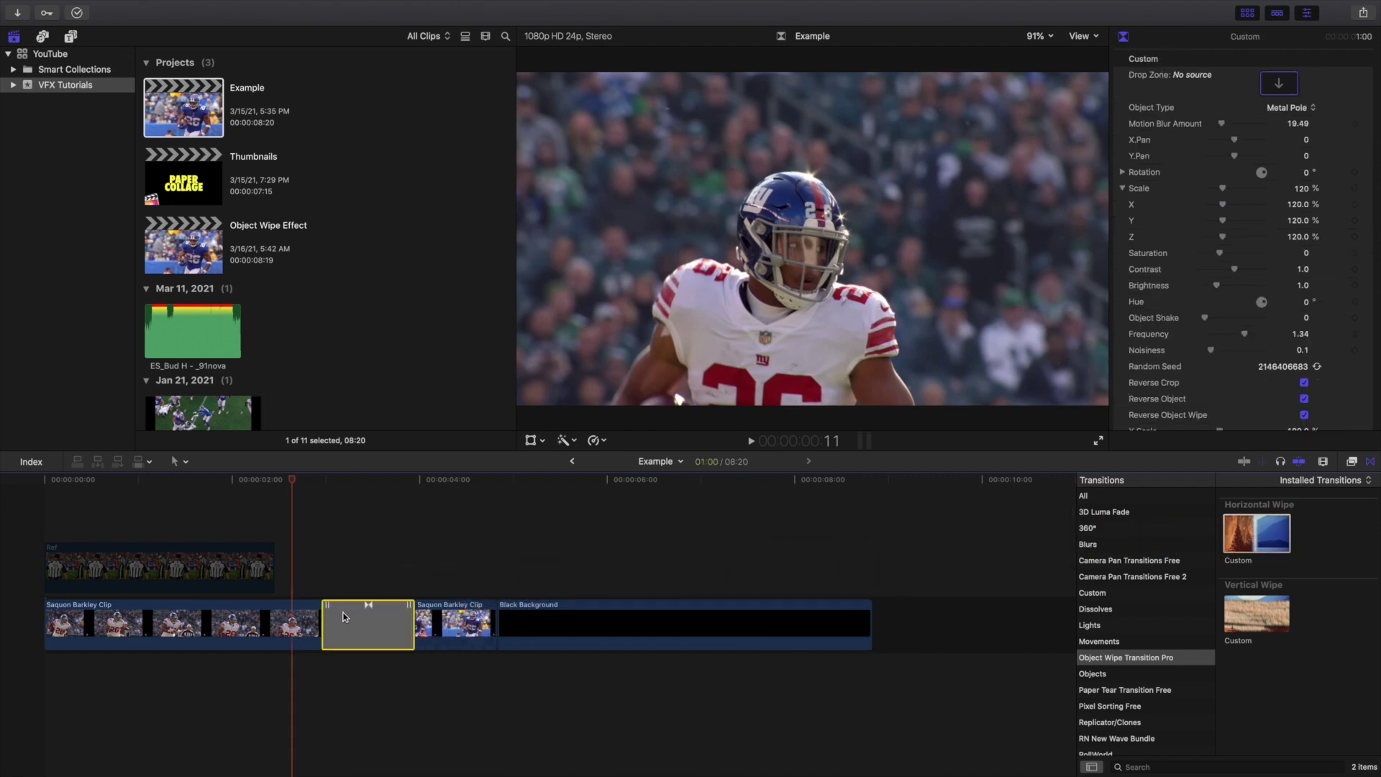
{"action": "left_click", "coordinate": [1371, 461]}
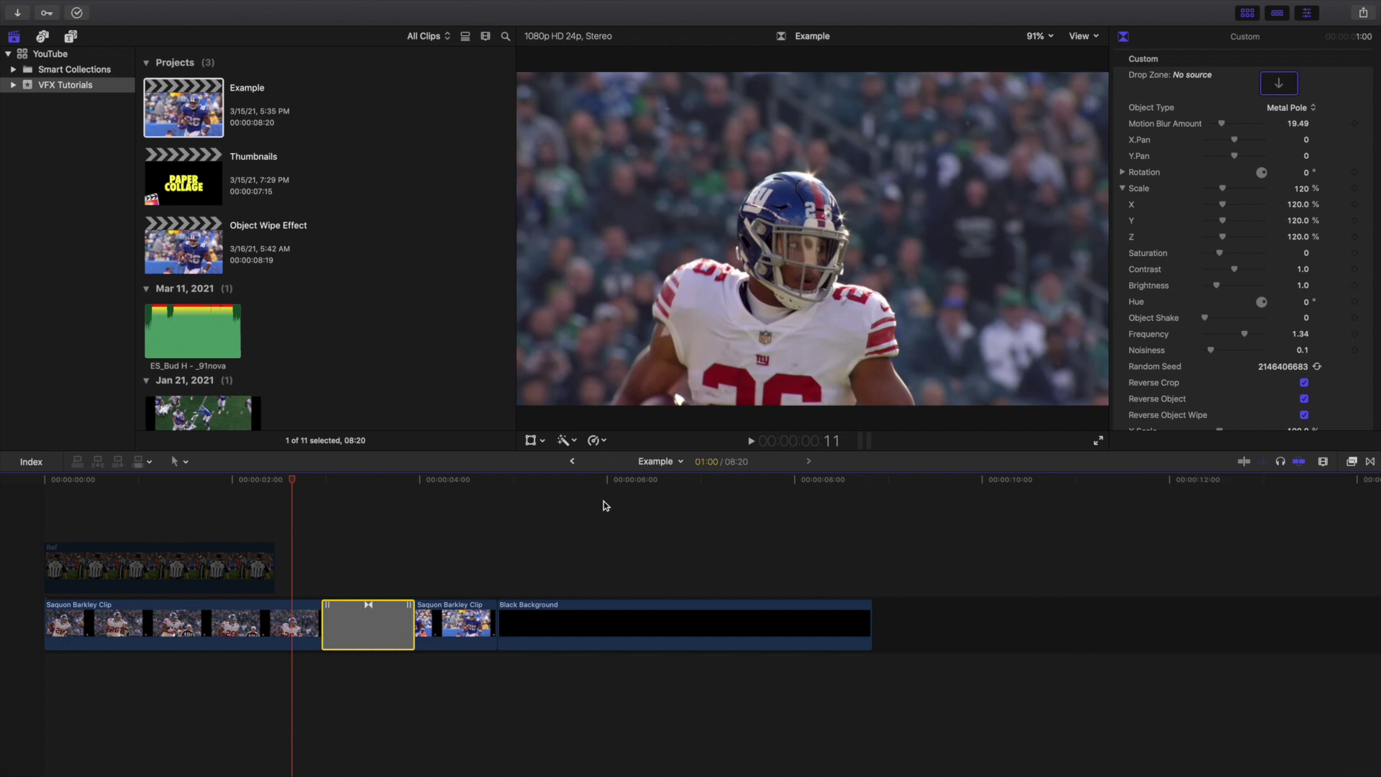
- Play the Example timeline to review the new object wipe between the two clips
{"action": "left_click", "coordinate": [11, 535]}
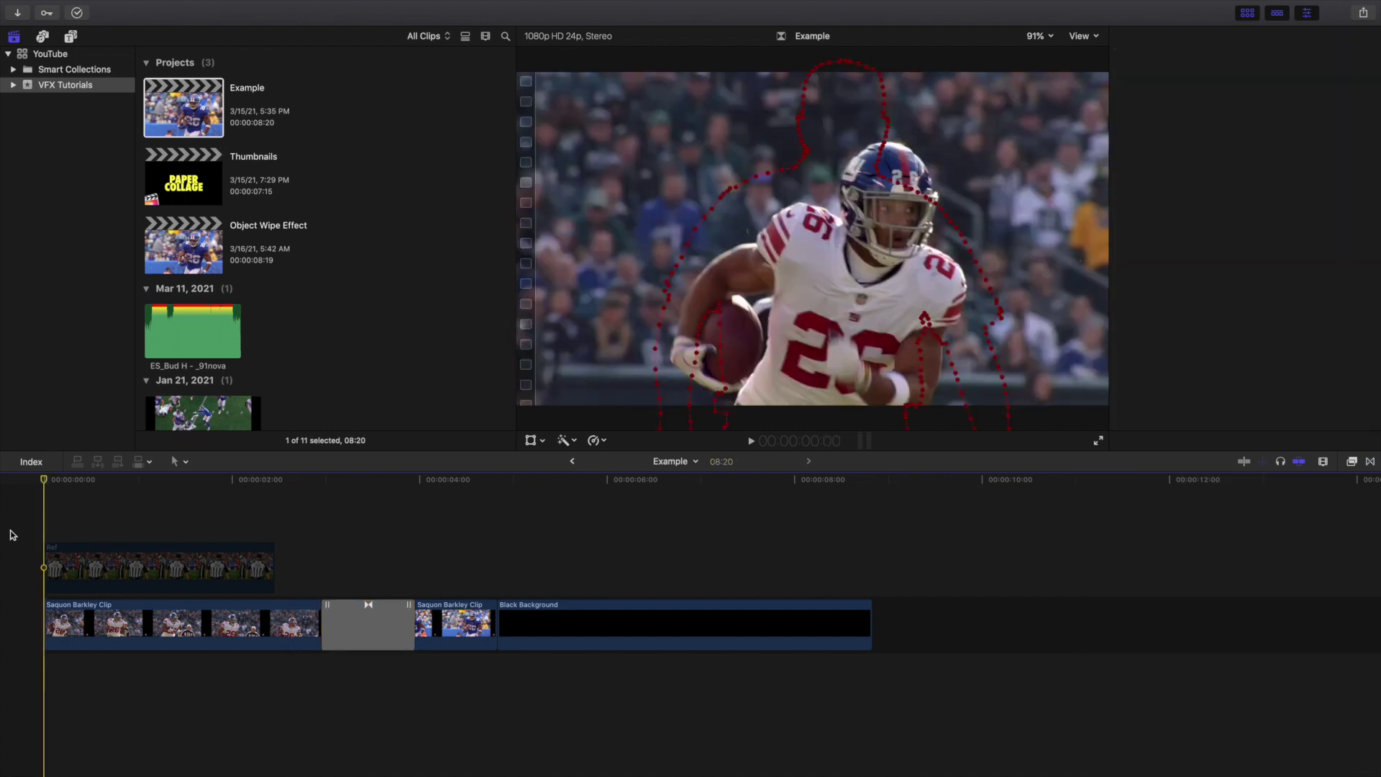
{"action": "key", "text": "space"}
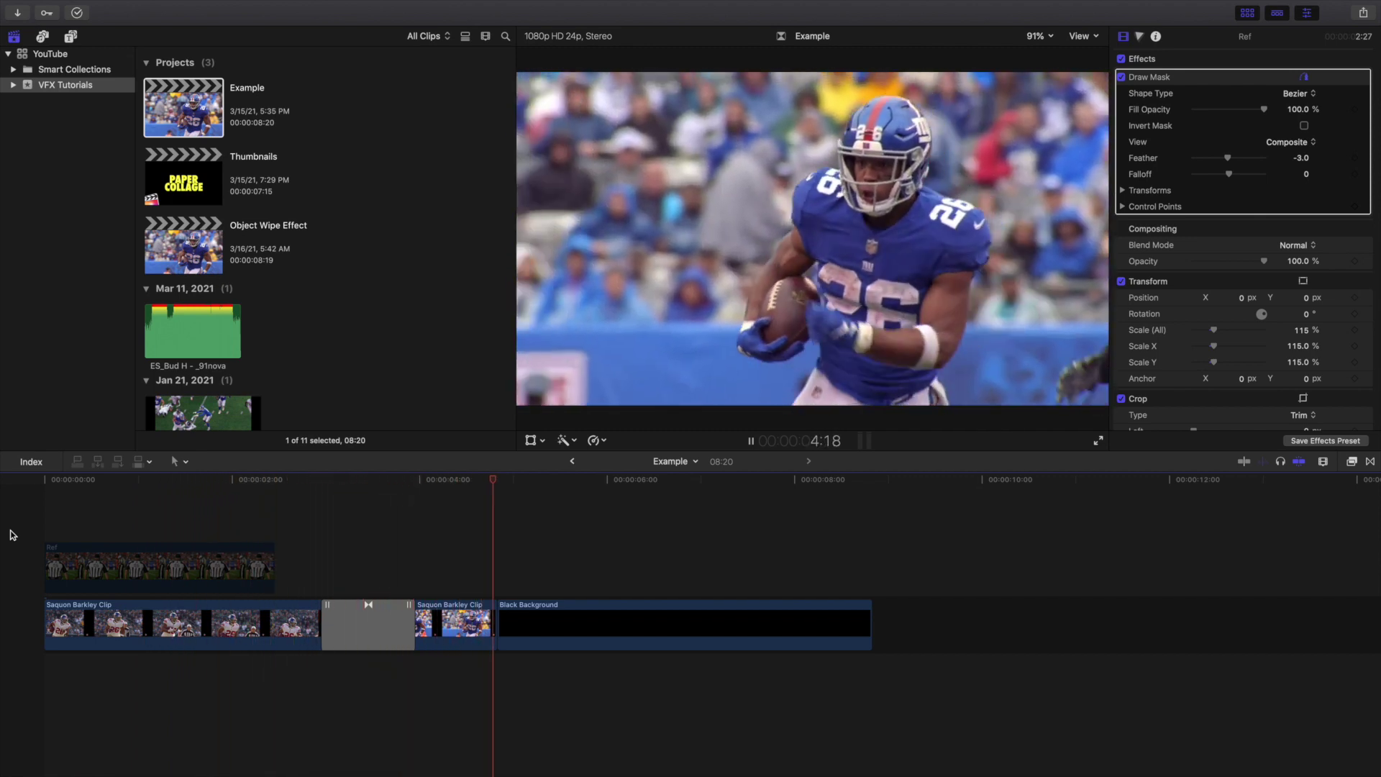
{"action": "left_click", "coordinate": [199, 529]}
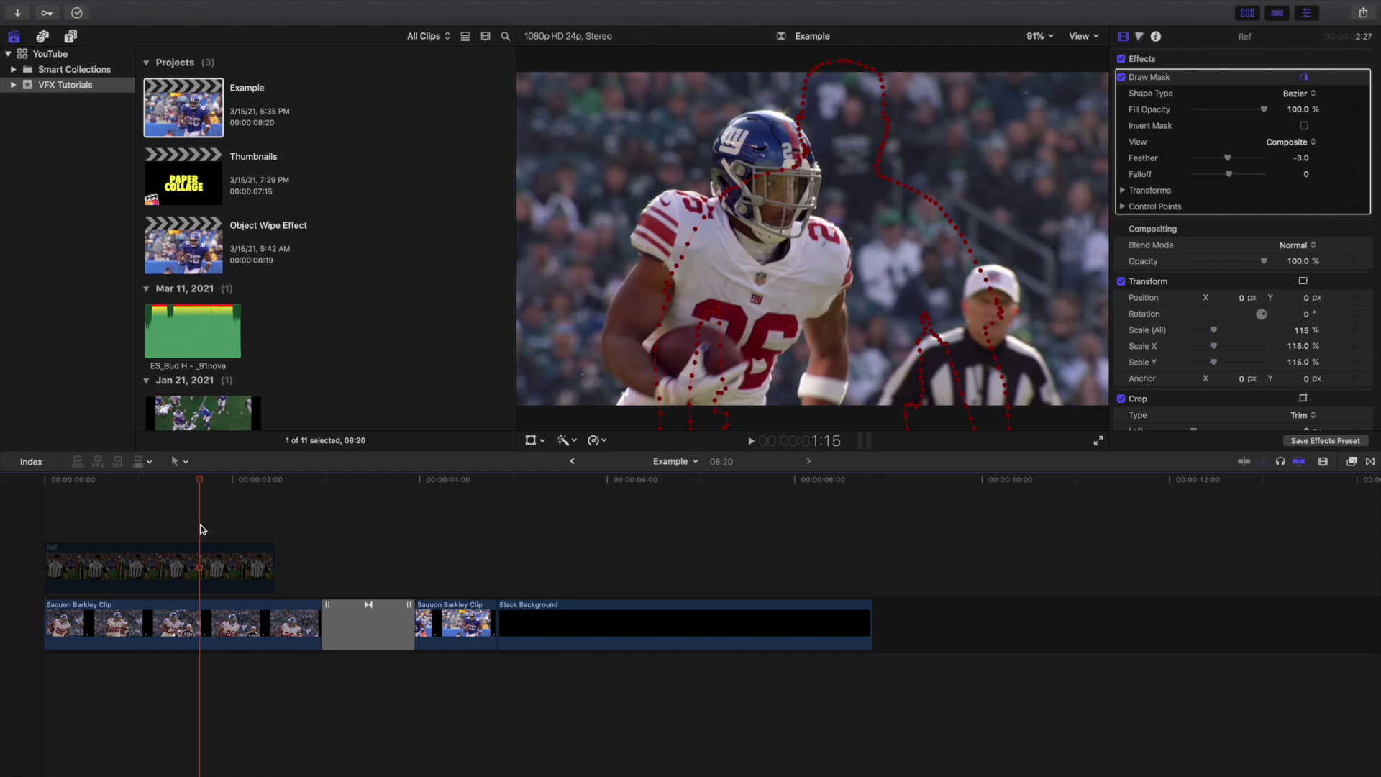
{"action": "key", "text": "space"}
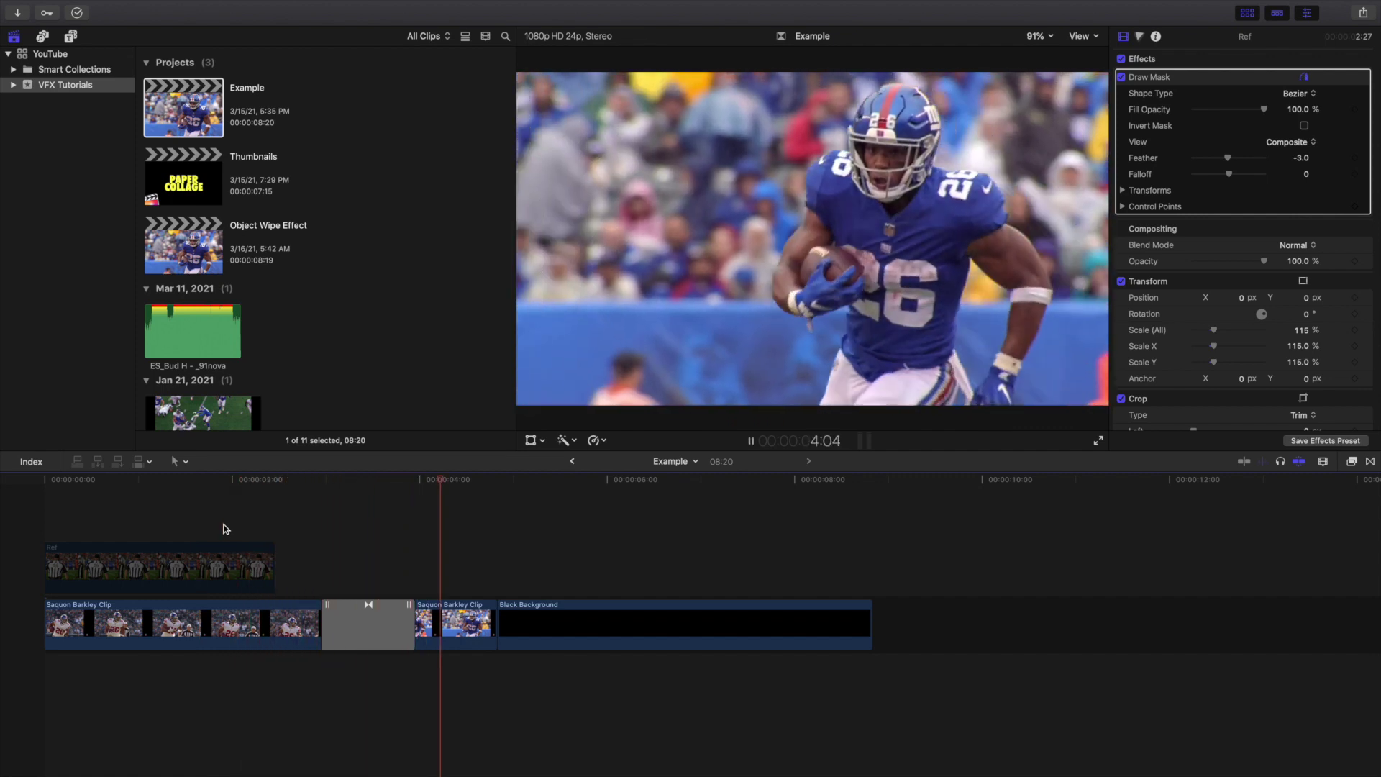
{"action": "key", "text": "space"}
- Park the playhead in the middle of the transition and set its object type to Newspaper
{"action": "left_click", "coordinate": [363, 599]}
{"action": "left_click", "coordinate": [347, 628]}
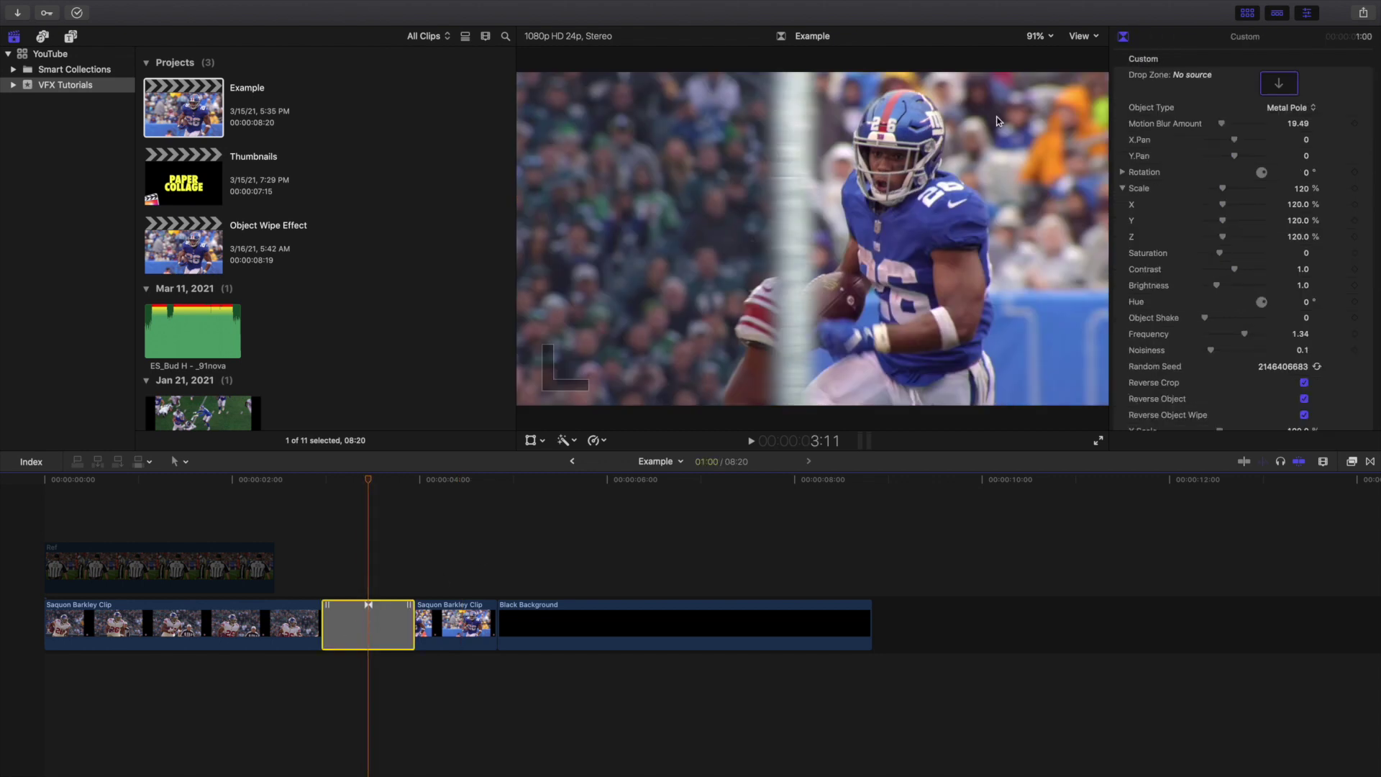
{"action": "left_click", "coordinate": [1287, 108]}
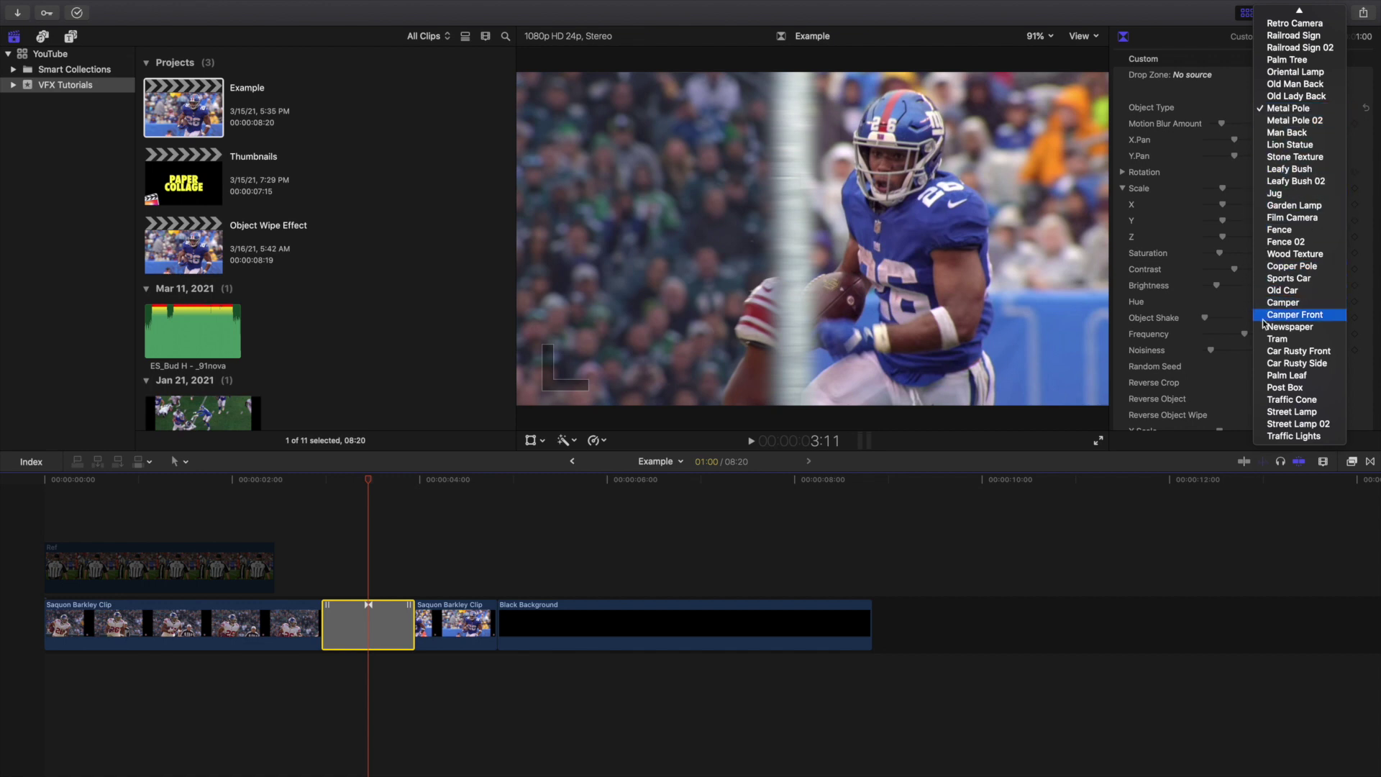
{"action": "left_click", "coordinate": [1290, 327]}
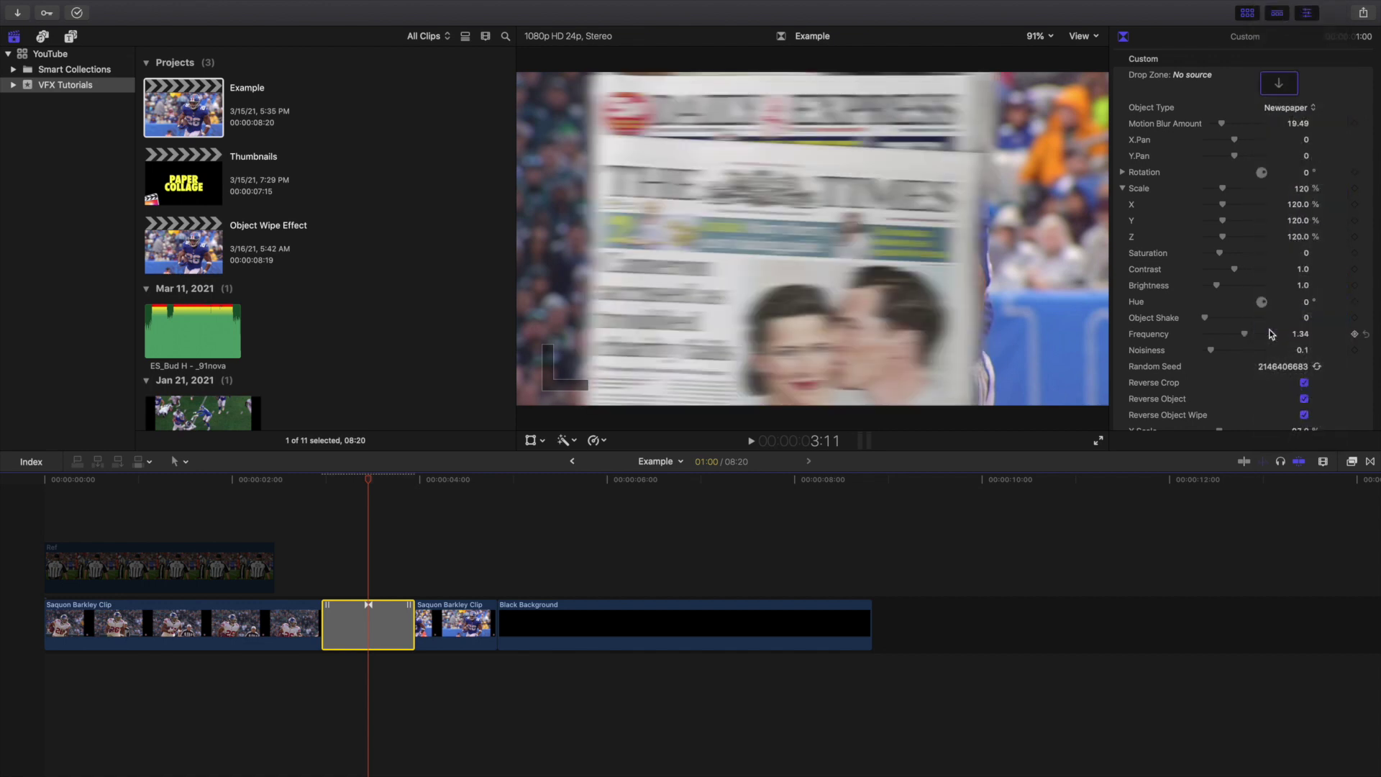
- Look through the full list of object types available for the transition, keeping Newspaper
{"action": "left_click", "coordinate": [1278, 109]}
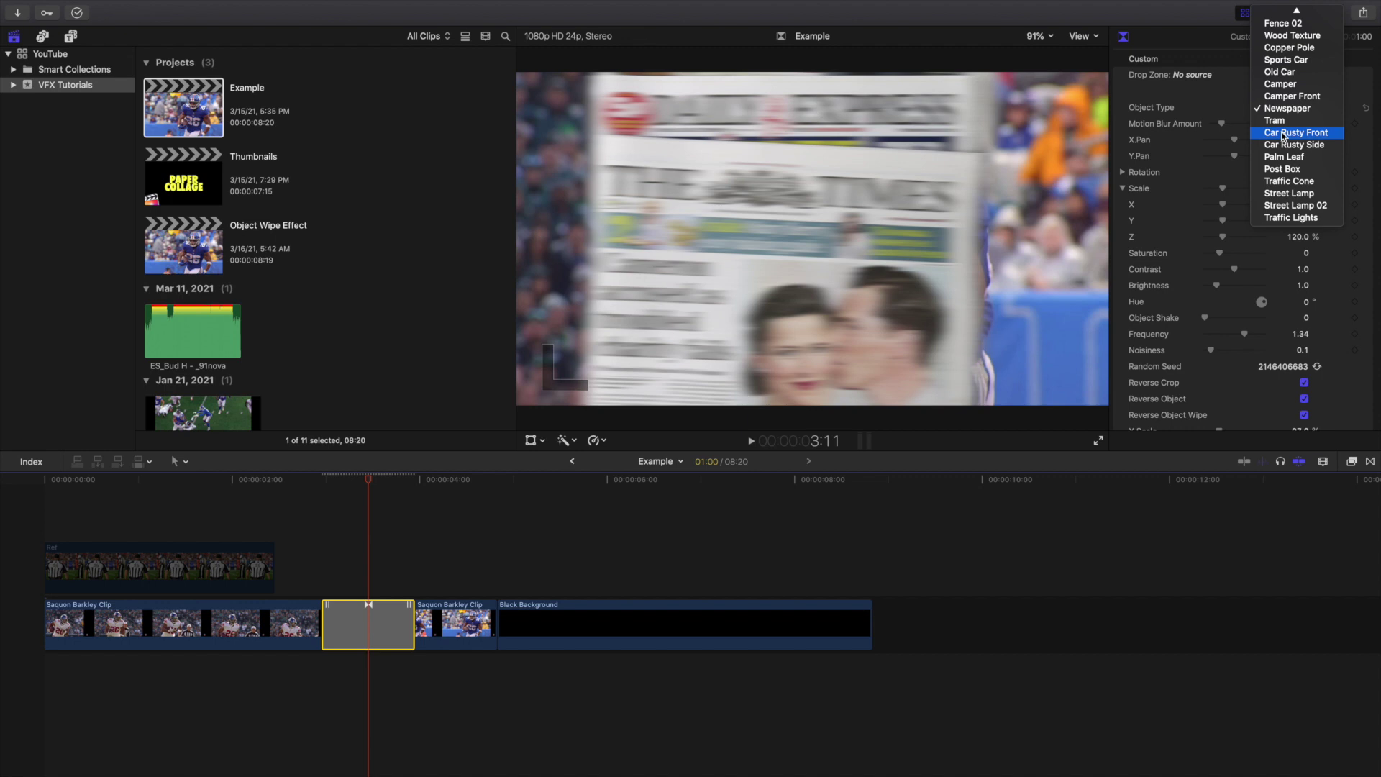
{"action": "scroll", "coordinate": [1283, 136], "scroll_direction": "up", "scroll_amount": 6}
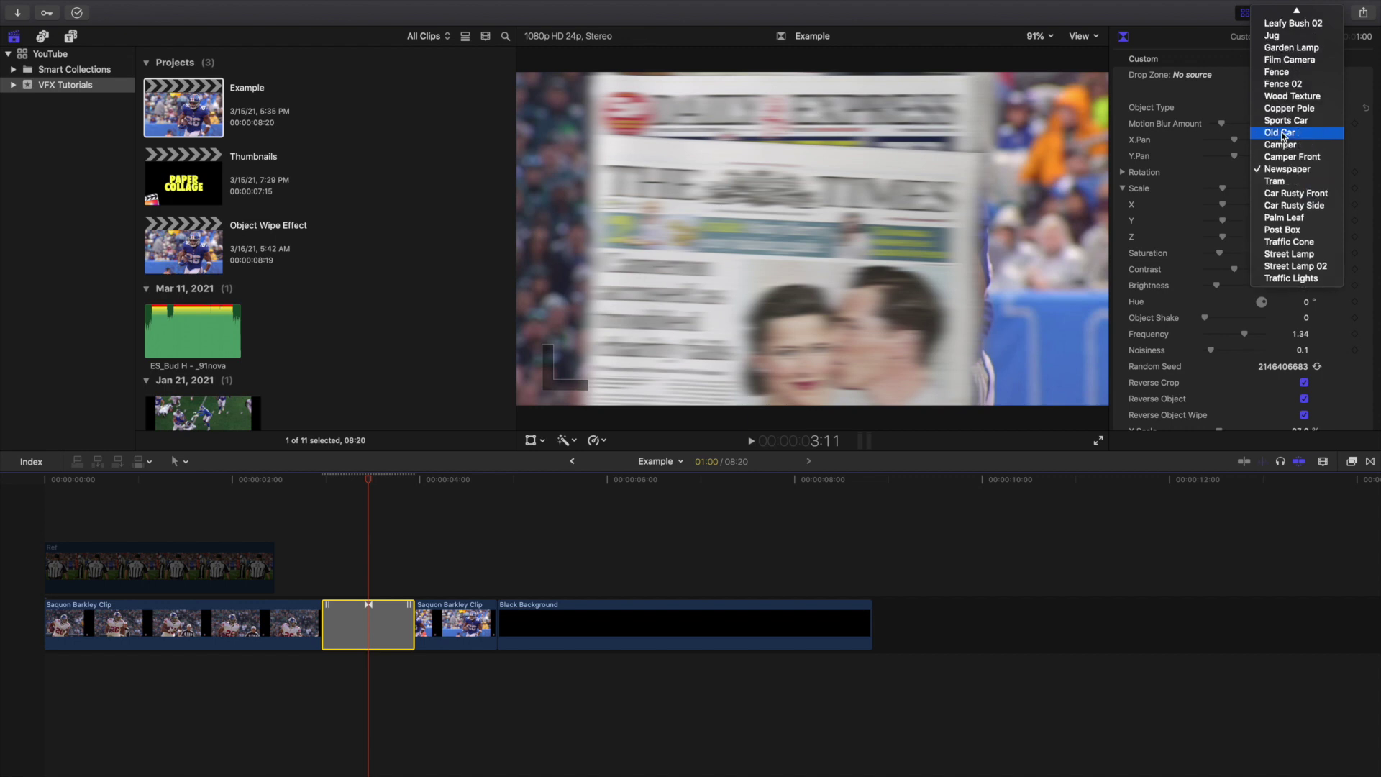
{"action": "scroll", "coordinate": [1283, 136], "scroll_direction": "up", "scroll_amount": 10}
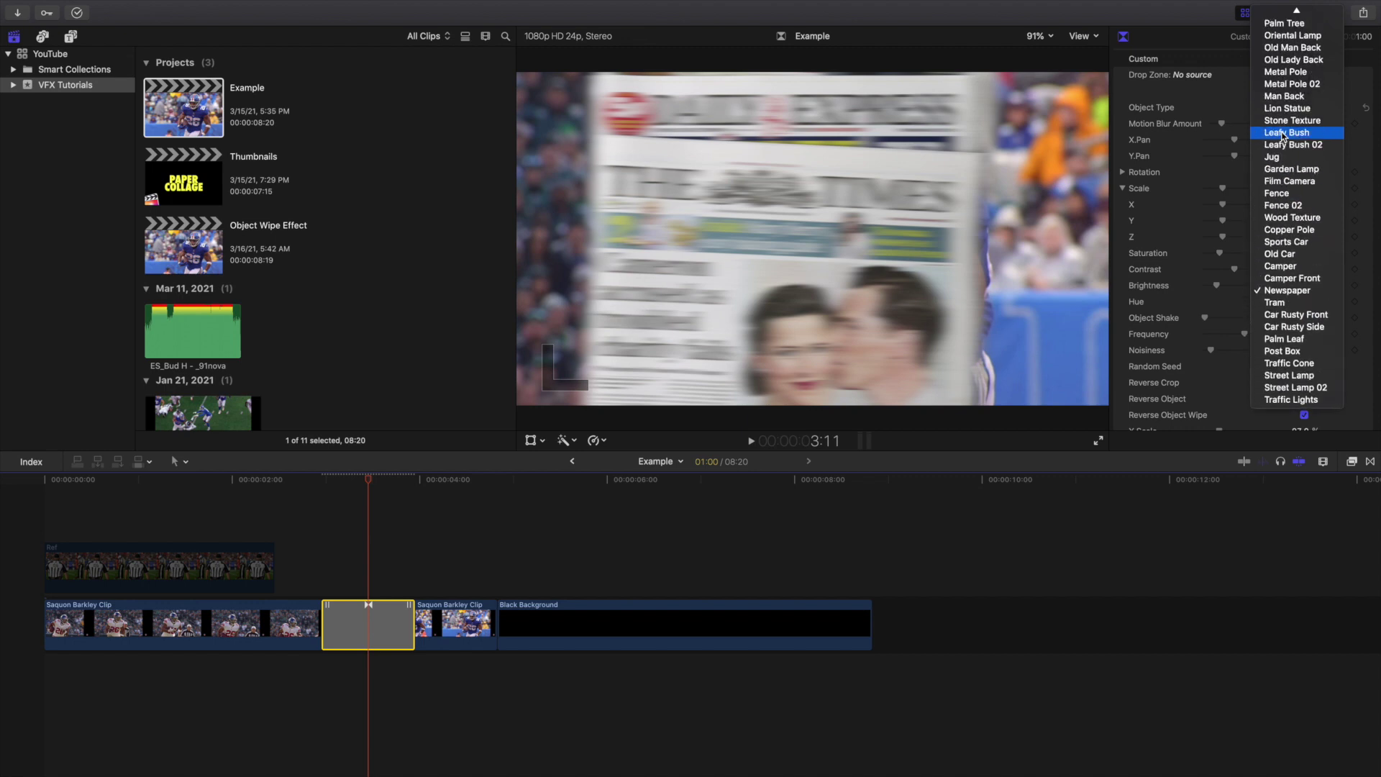
{"action": "scroll", "coordinate": [1281, 135], "scroll_direction": "up", "scroll_amount": 8}
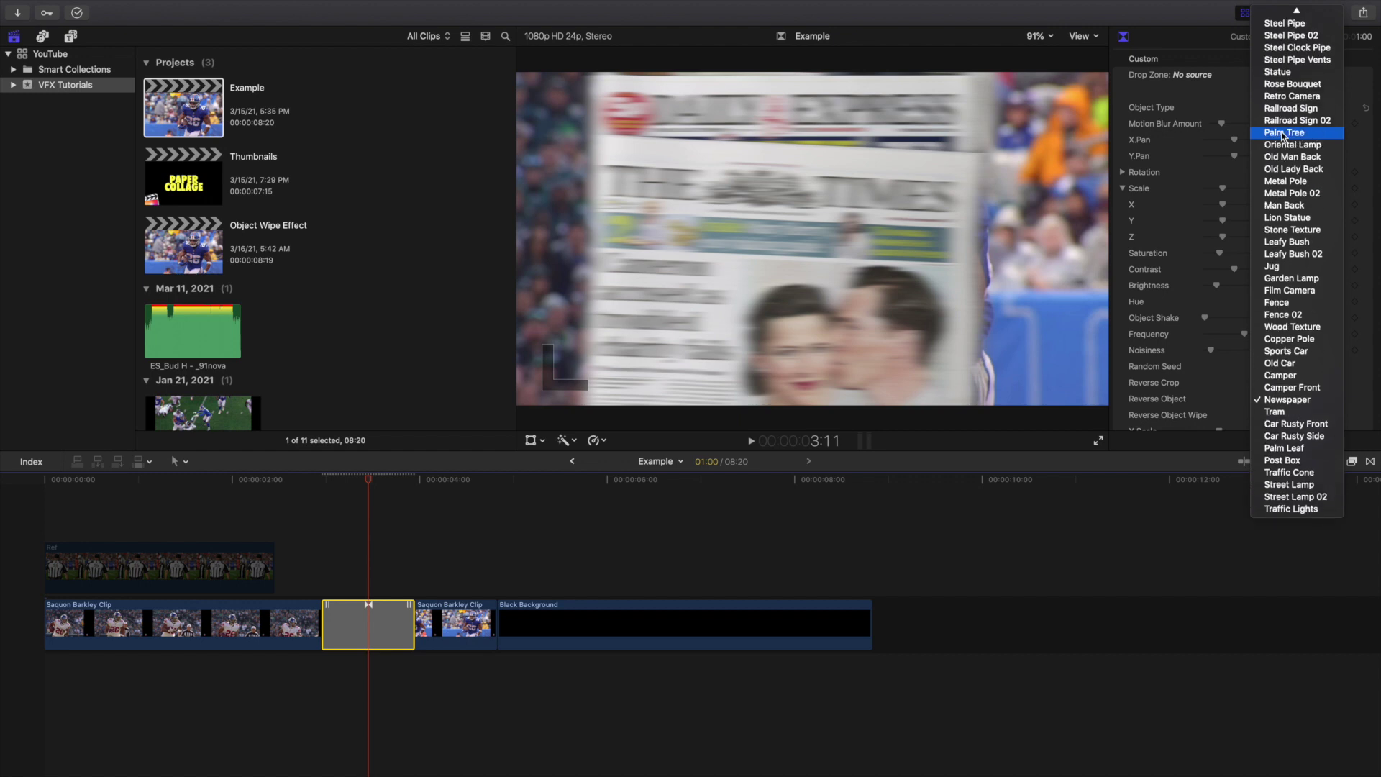
{"action": "scroll", "coordinate": [1282, 135], "scroll_direction": "up", "scroll_amount": 8}
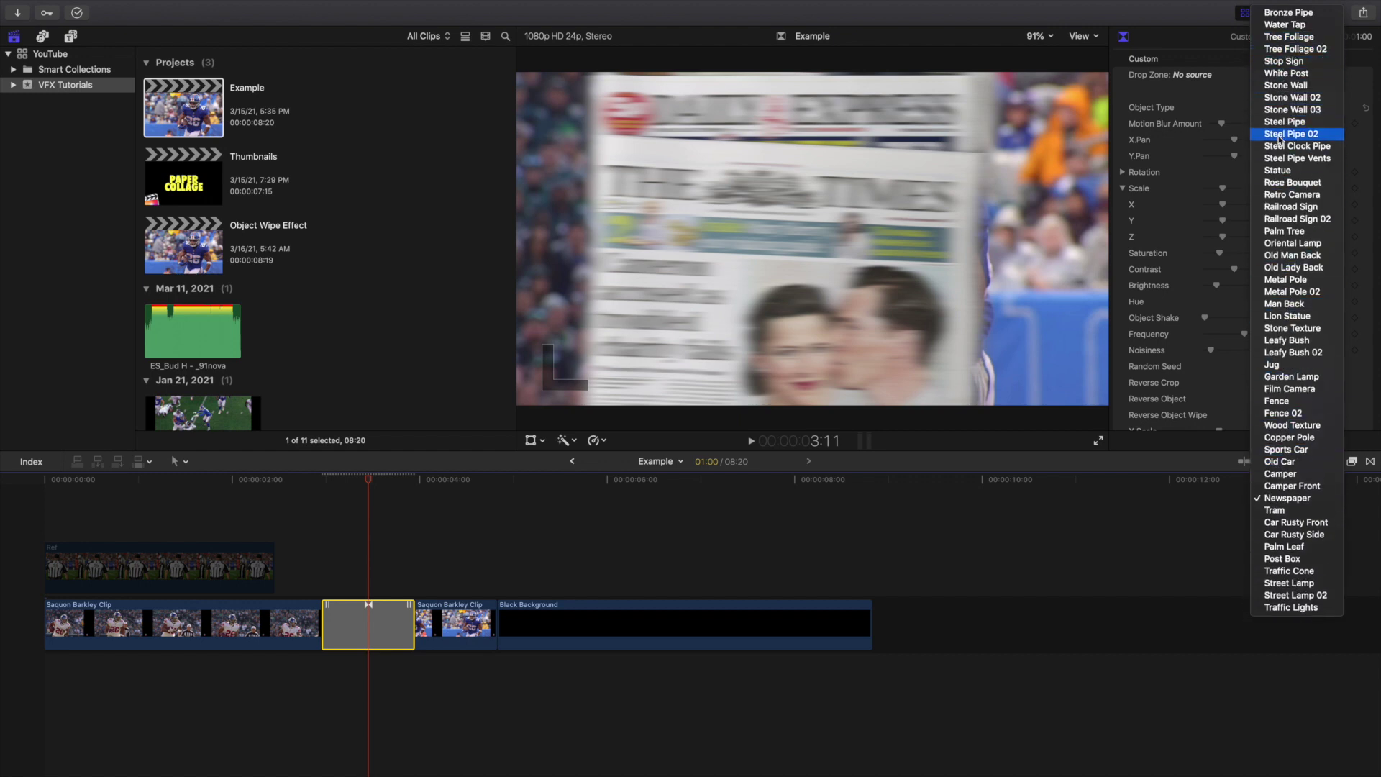
{"action": "left_click", "coordinate": [1233, 81]}
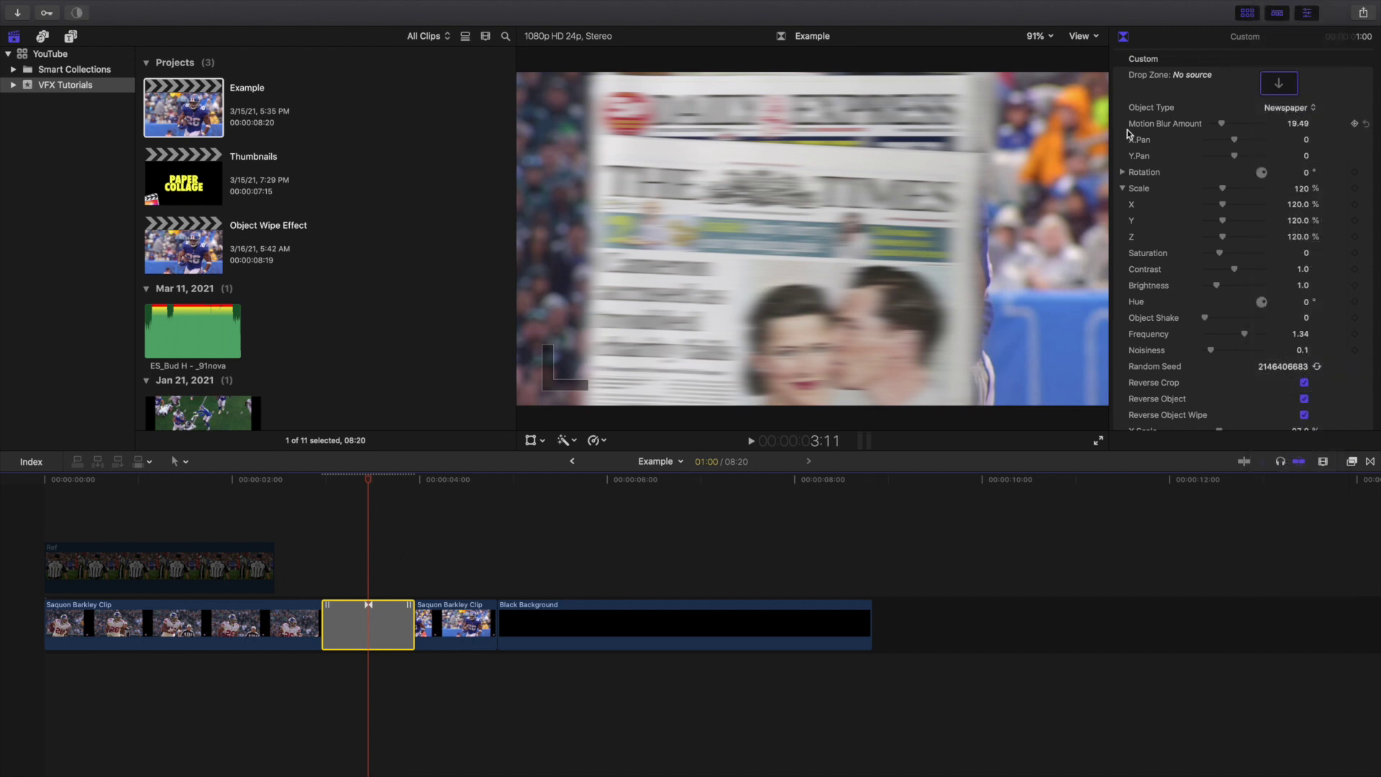
- Try enlarging the newspaper object to a scale of 225% and undo the trial adjustments
{"action": "left_click_drag", "start_coordinate": [1228, 143], "coordinate": [1242, 190]}
{"action": "key", "text": "super+z"}
{"action": "key", "text": "super+z"}
{"action": "key", "text": "super+z"}
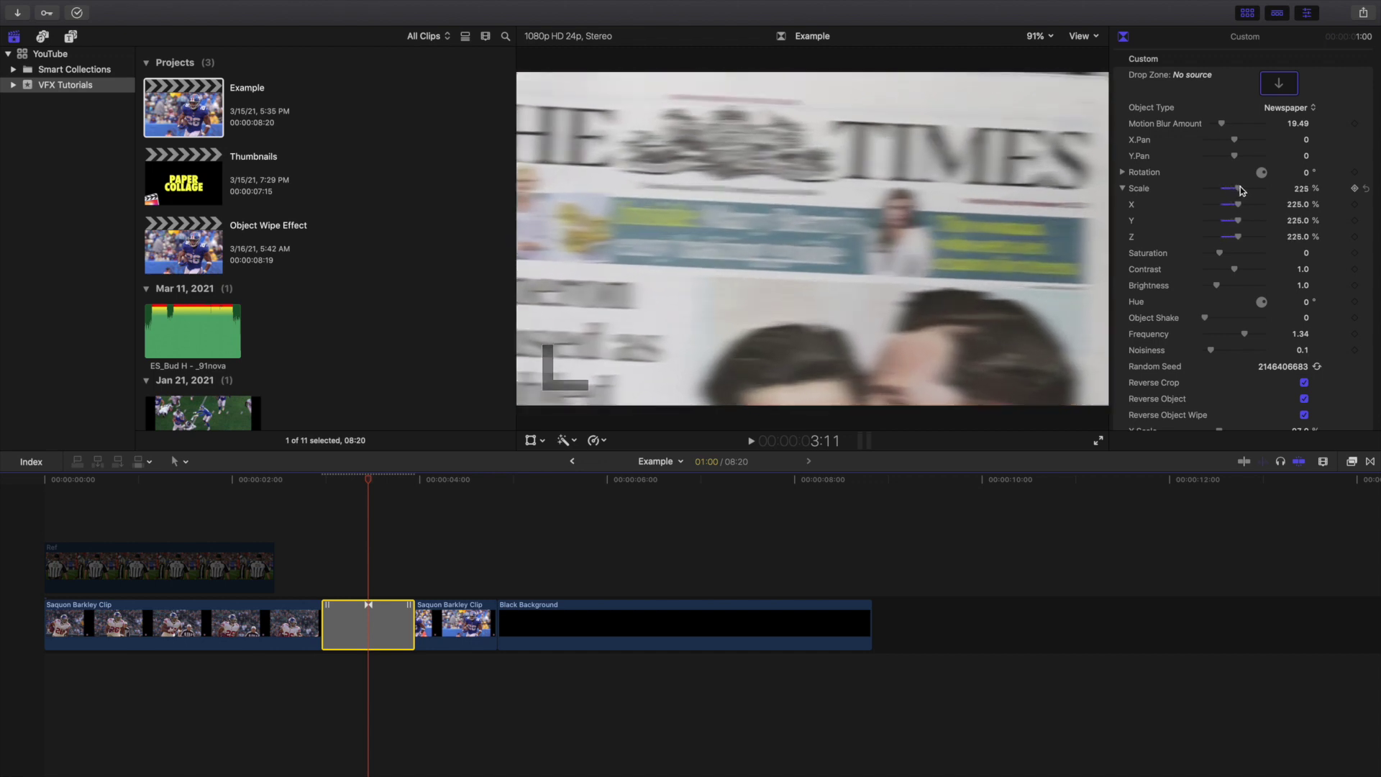
{"action": "key", "text": "super+z"}
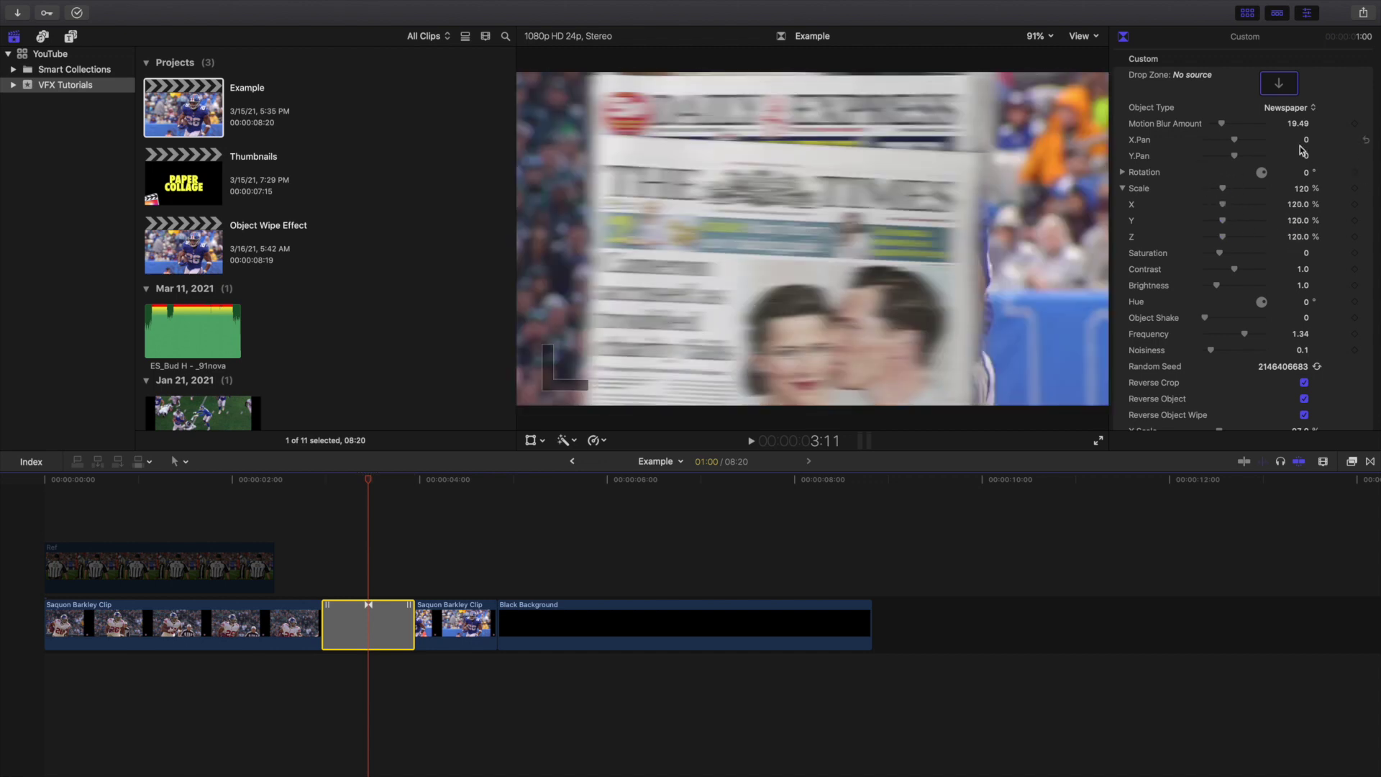
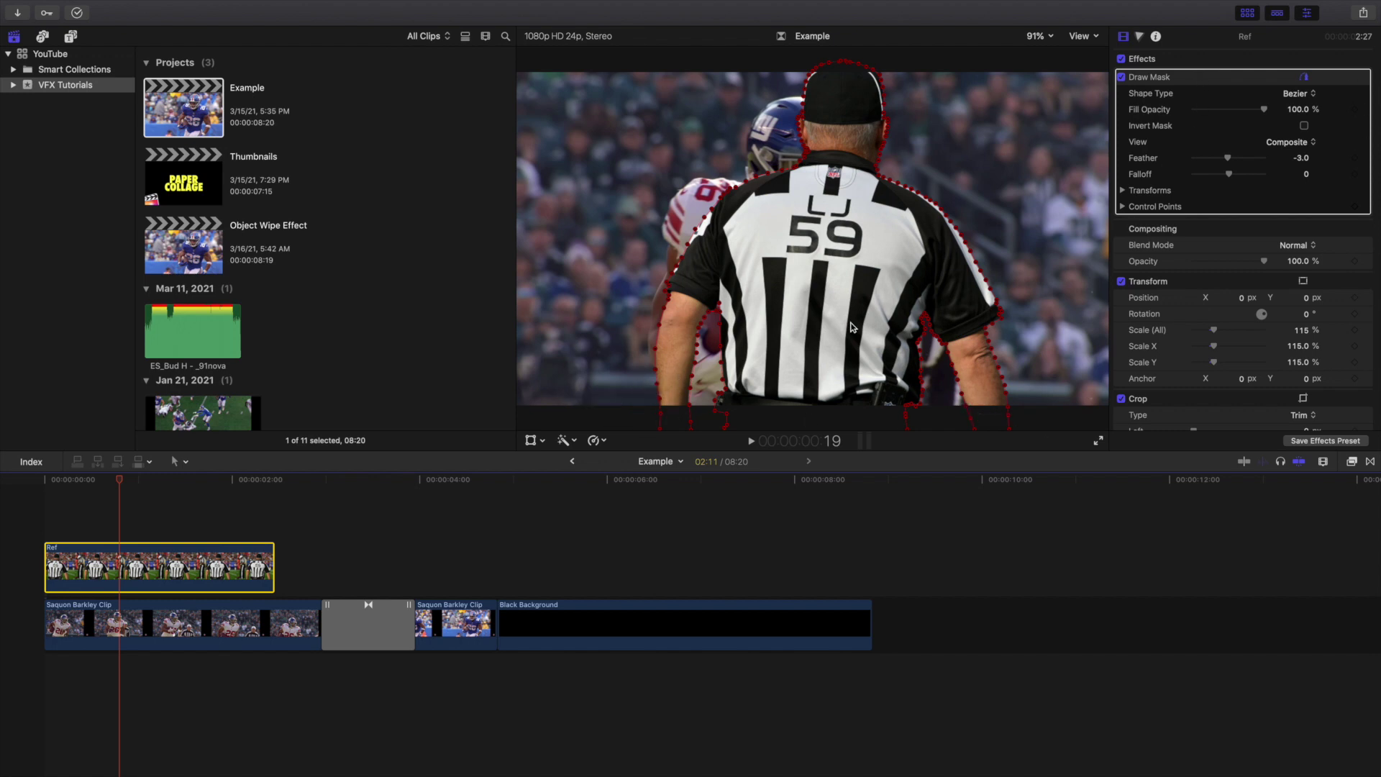
- Fill the drop zone of the transition between the two Saquon Barkley clips with the cut-out Ref clip
{"action": "left_click", "coordinate": [373, 566]}
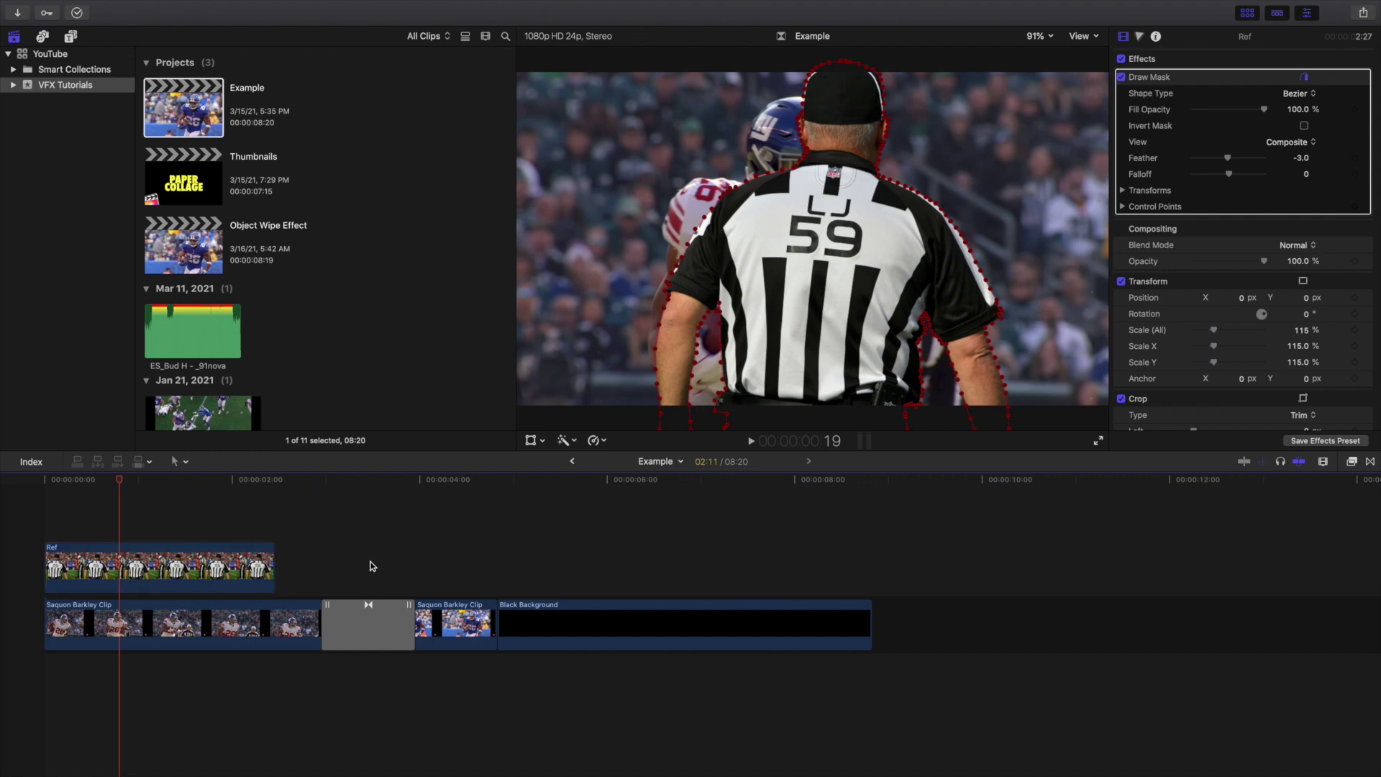
{"action": "left_click", "coordinate": [365, 626]}
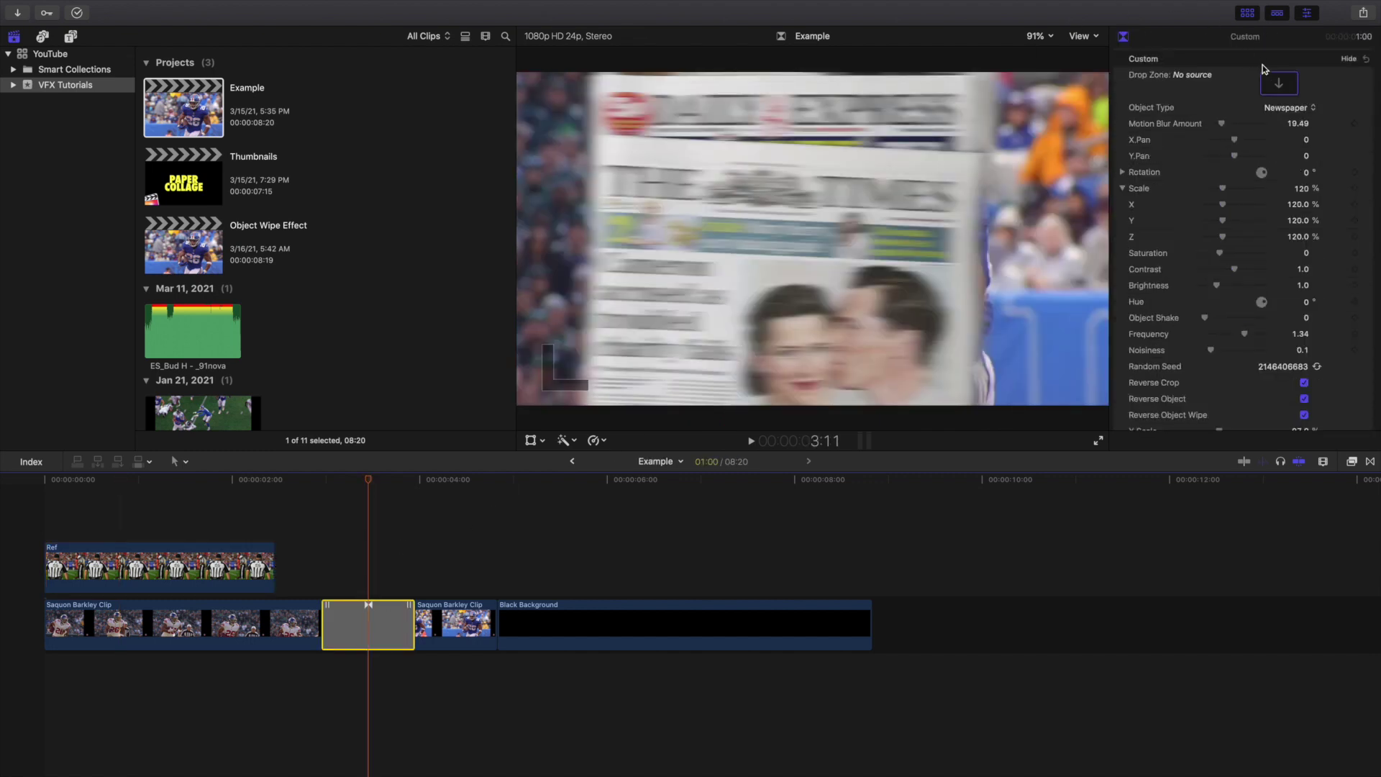
{"action": "left_click", "coordinate": [1279, 83]}
{"action": "left_click", "coordinate": [208, 567]}
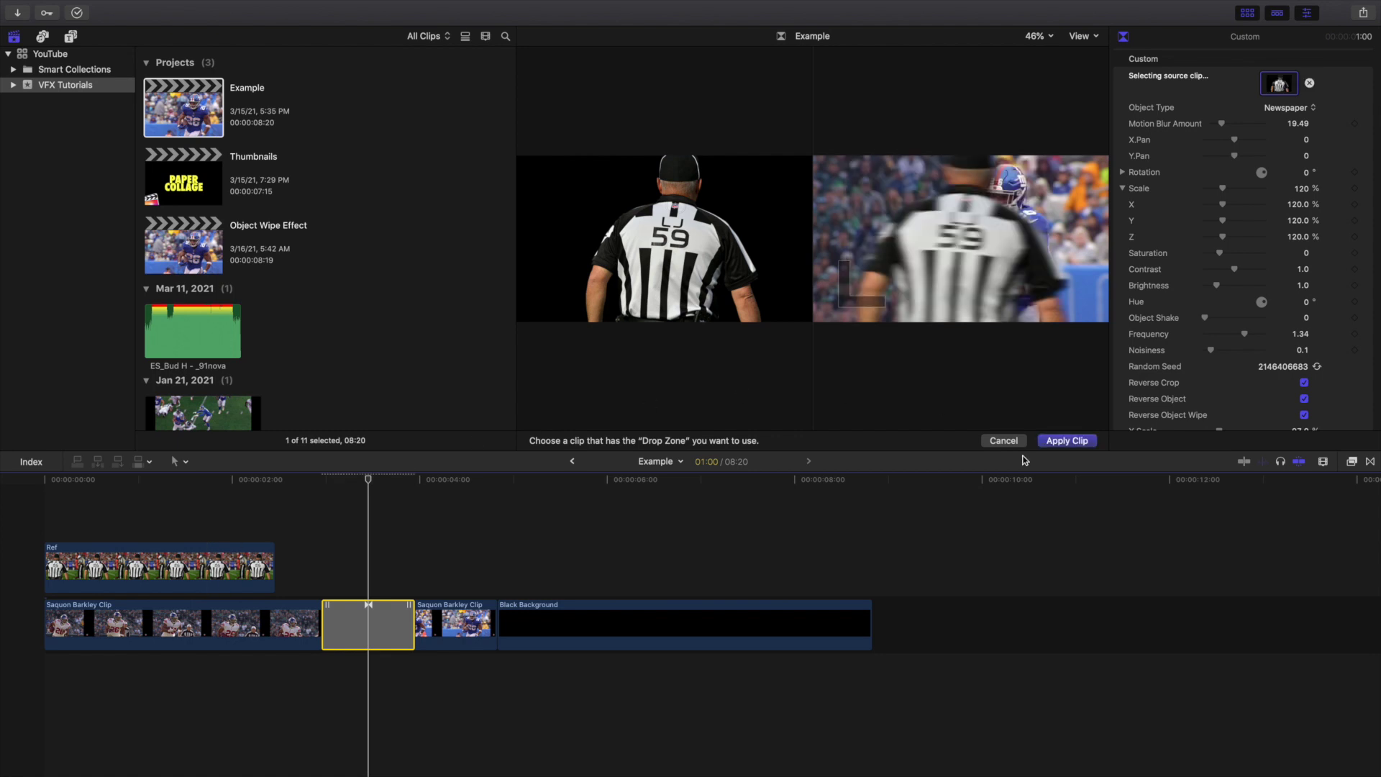
{"action": "left_click", "coordinate": [1067, 442]}
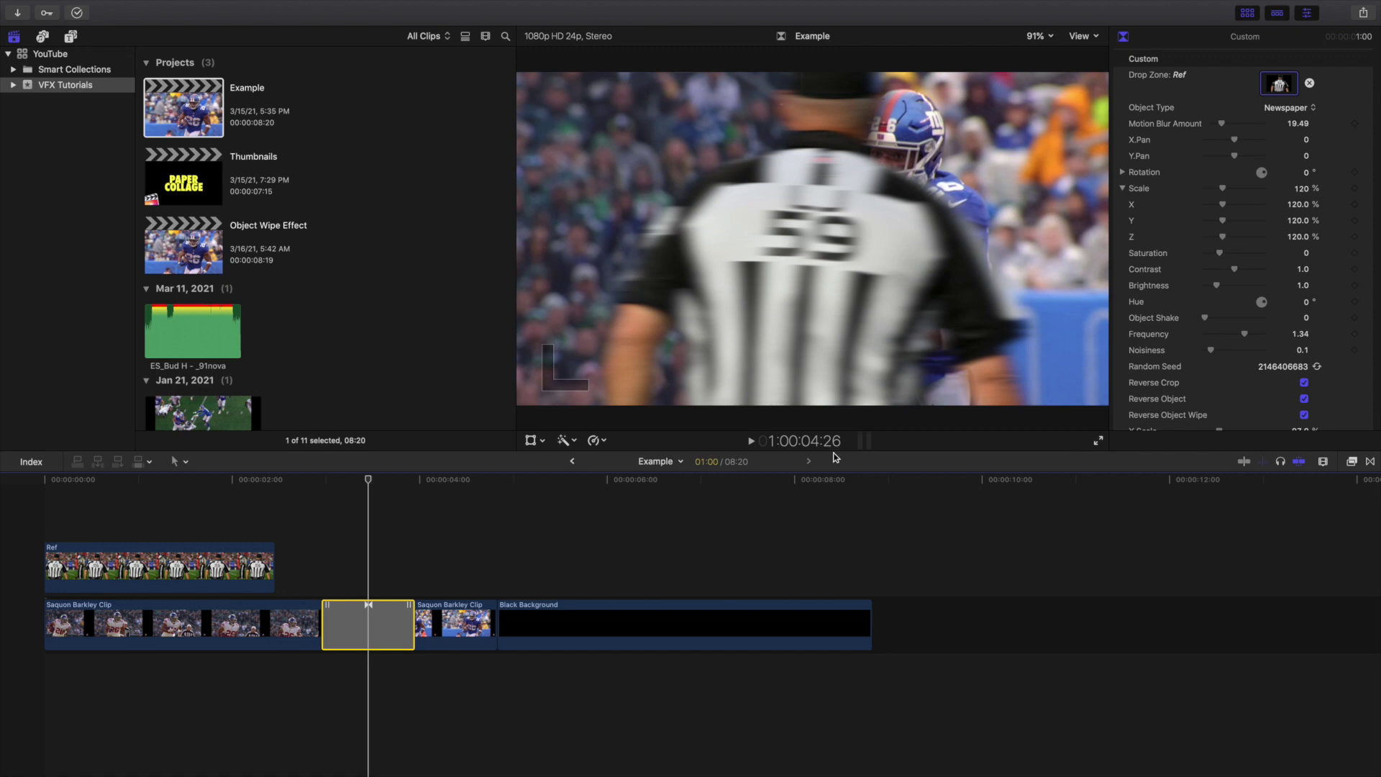
- Move the Ref clip to the end of the main storyline after Black Background and play the timeline from the start
{"action": "left_click", "coordinate": [183, 564]}
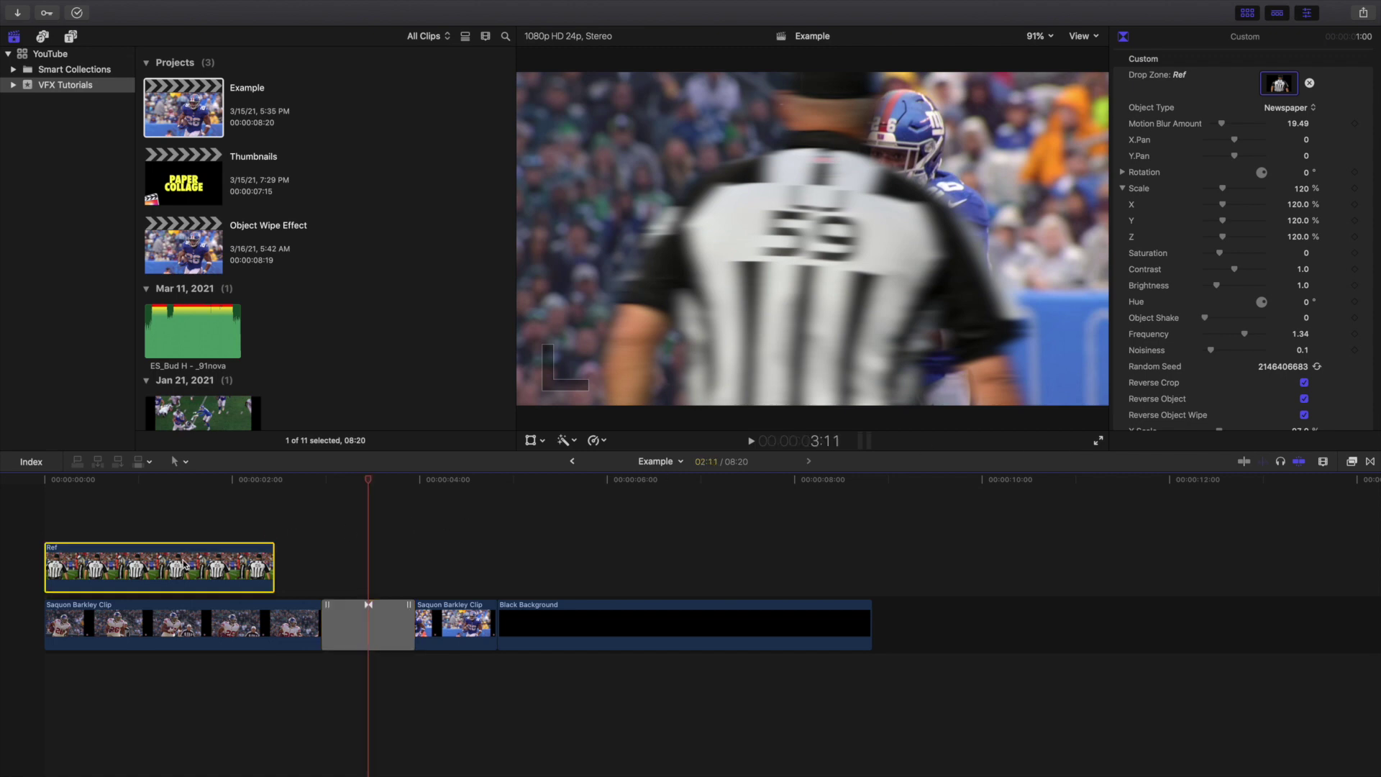
{"action": "left_click_drag", "start_coordinate": [183, 565], "coordinate": [960, 603]}
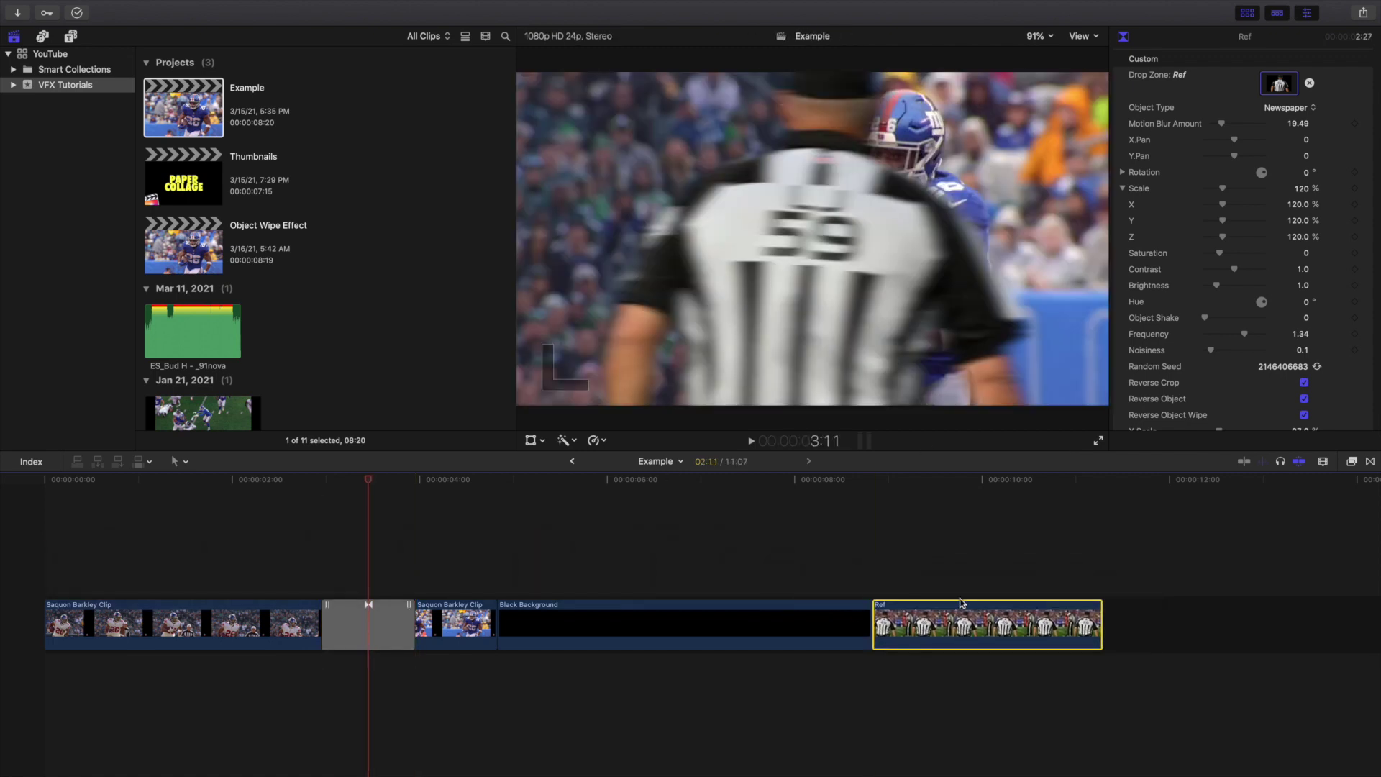
{"action": "left_click", "coordinate": [29, 583]}
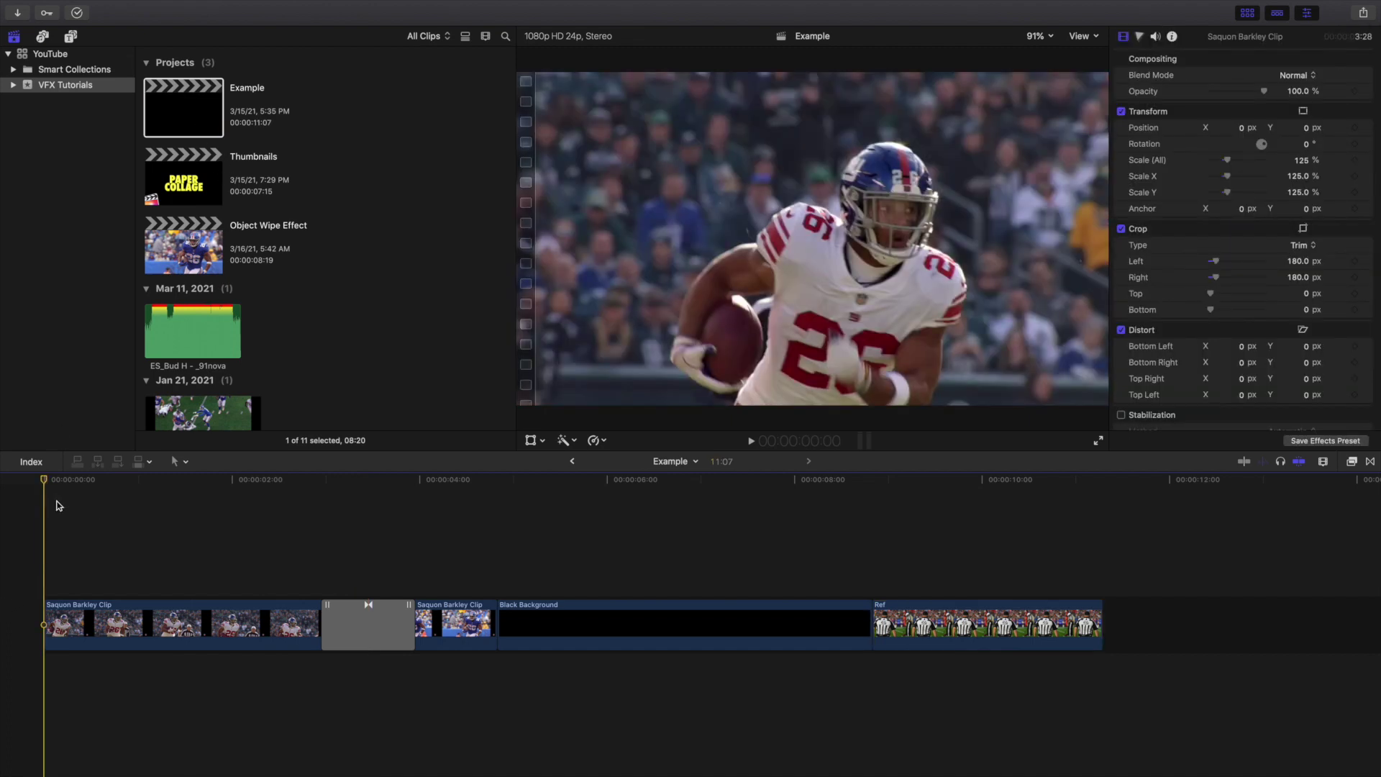
{"action": "key", "text": "space"}
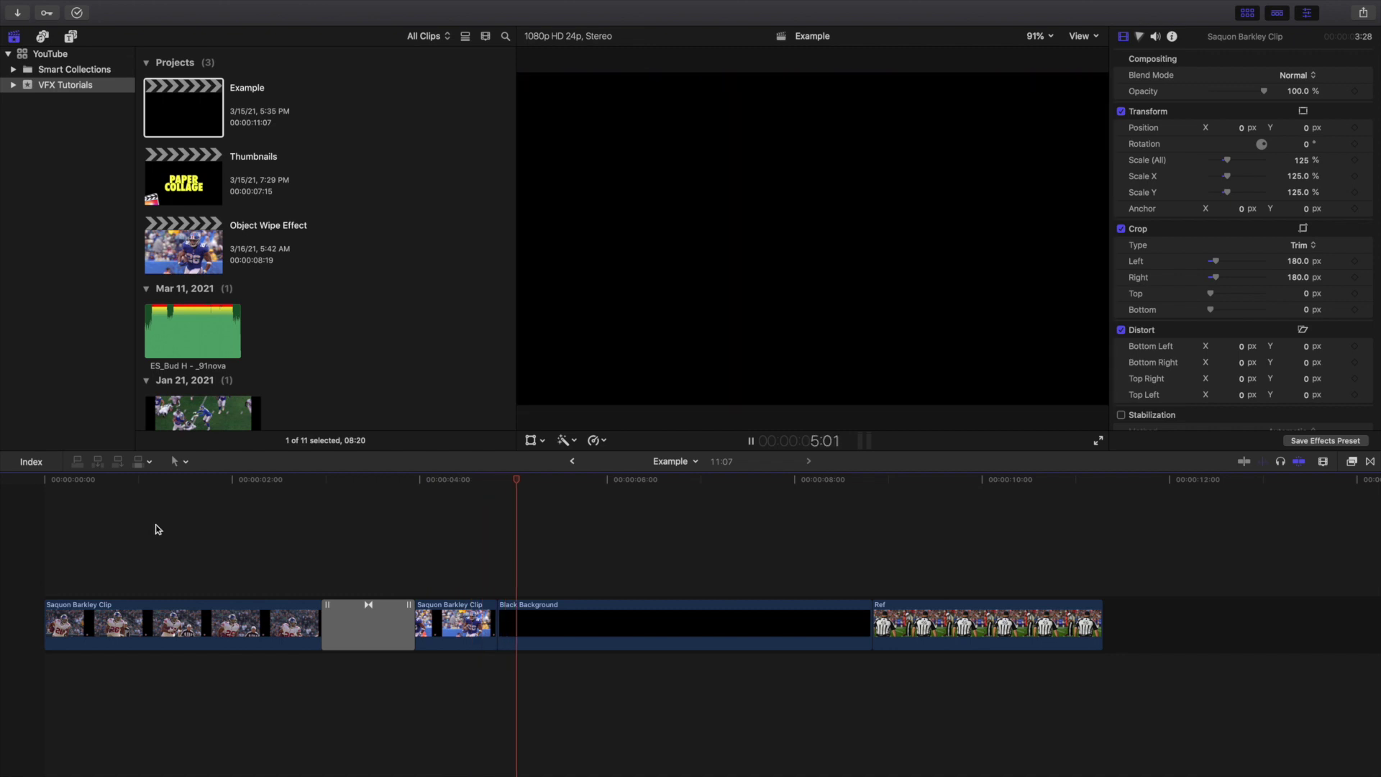
- Park the playhead in the middle of the transition and lower the referee by setting Y.Pan to -140
{"action": "left_click", "coordinate": [364, 568]}
{"action": "left_click", "coordinate": [368, 611]}
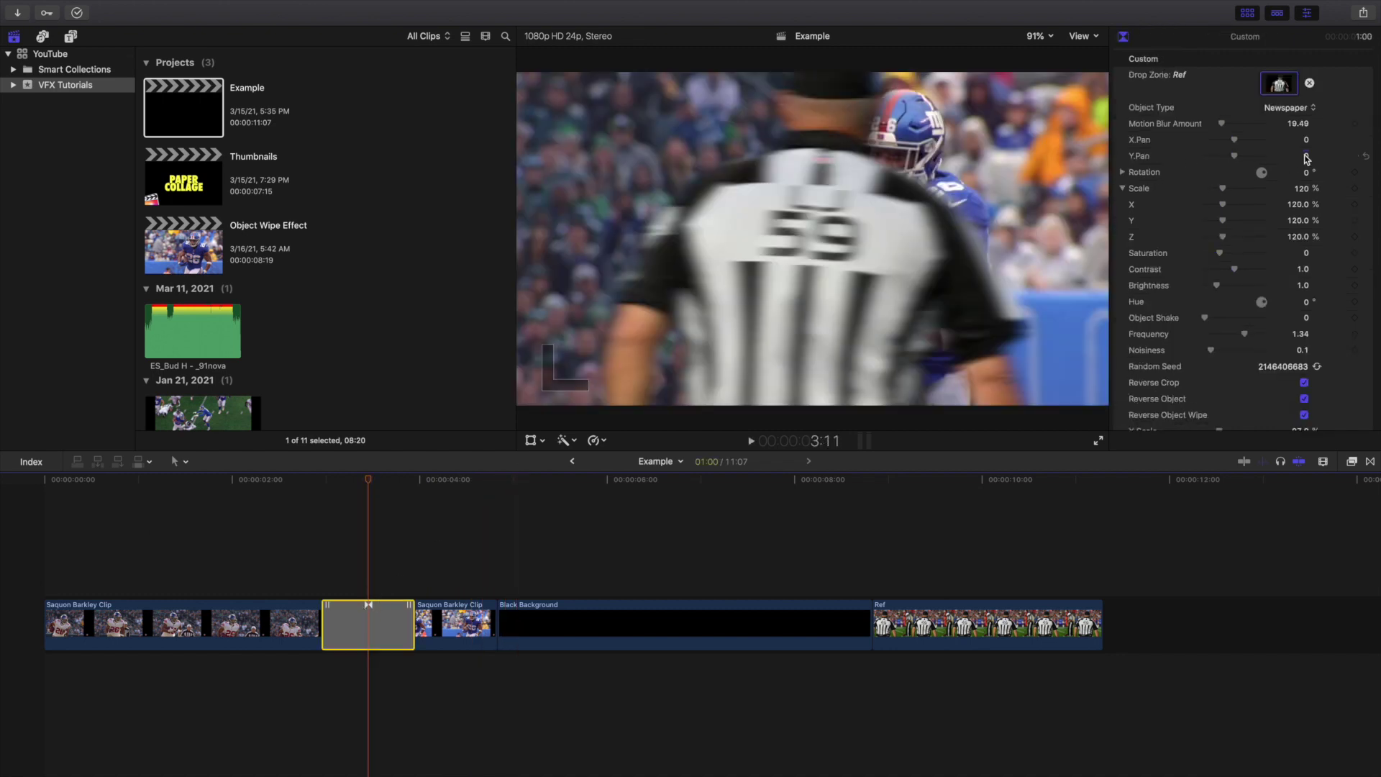
{"action": "left_click", "coordinate": [1307, 156]}
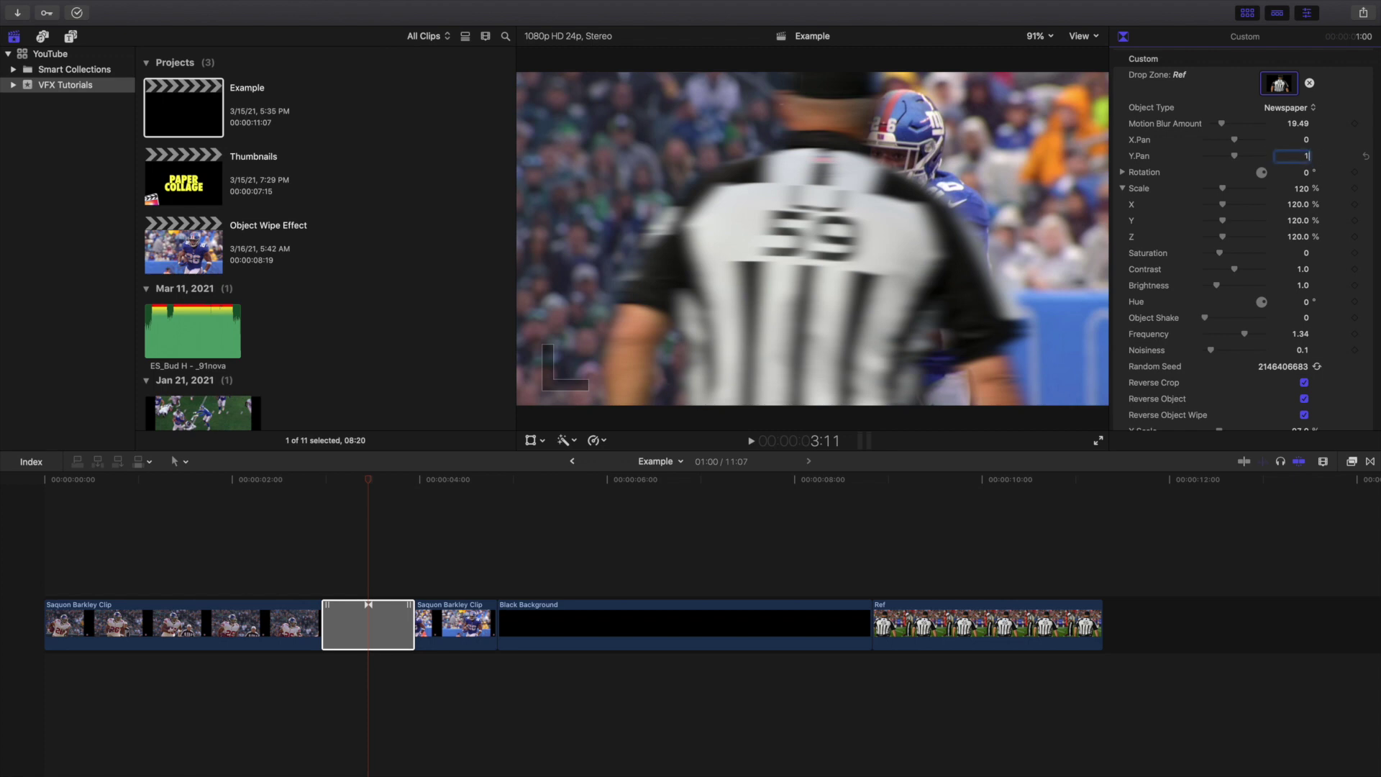
{"action": "key", "text": "Return"}
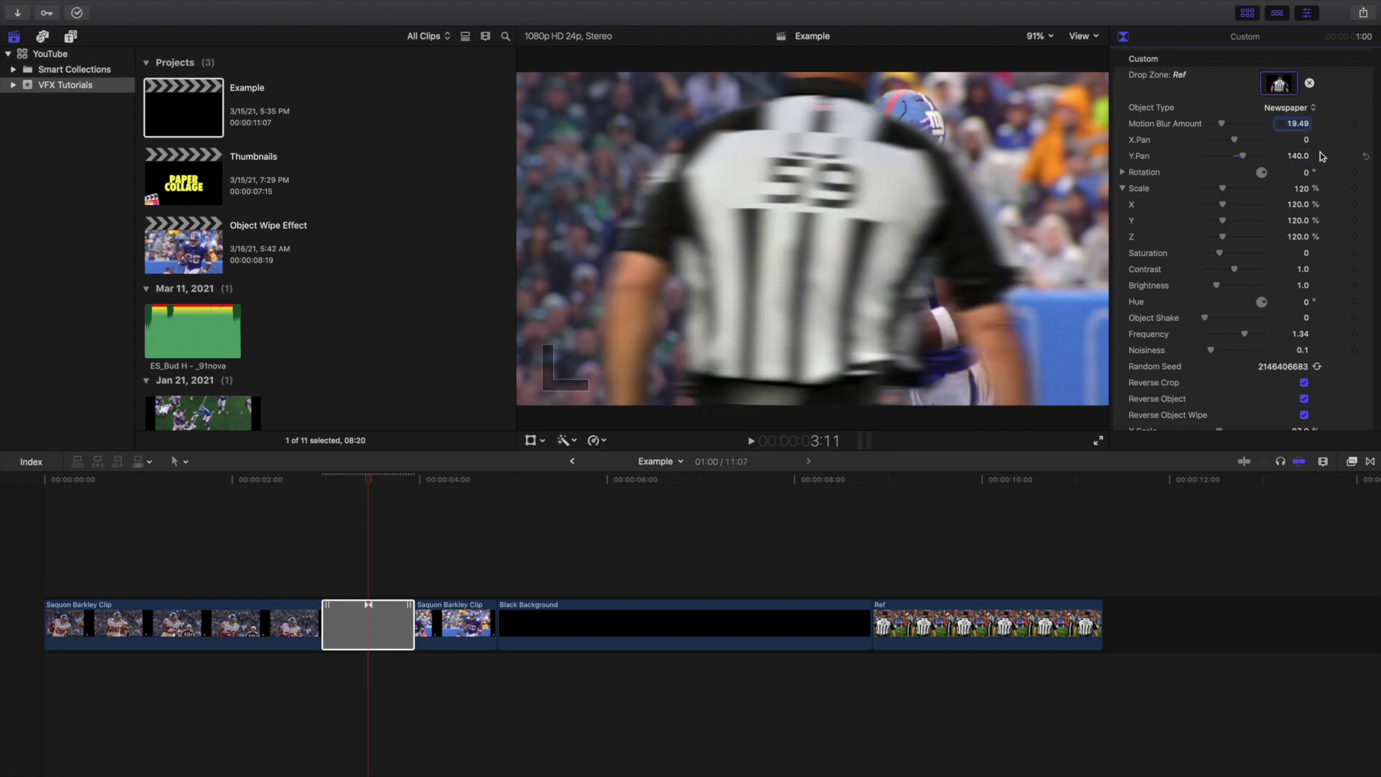
{"action": "left_click", "coordinate": [1300, 156]}
{"action": "type", "text": "-140"}
{"action": "key", "text": "Return"}
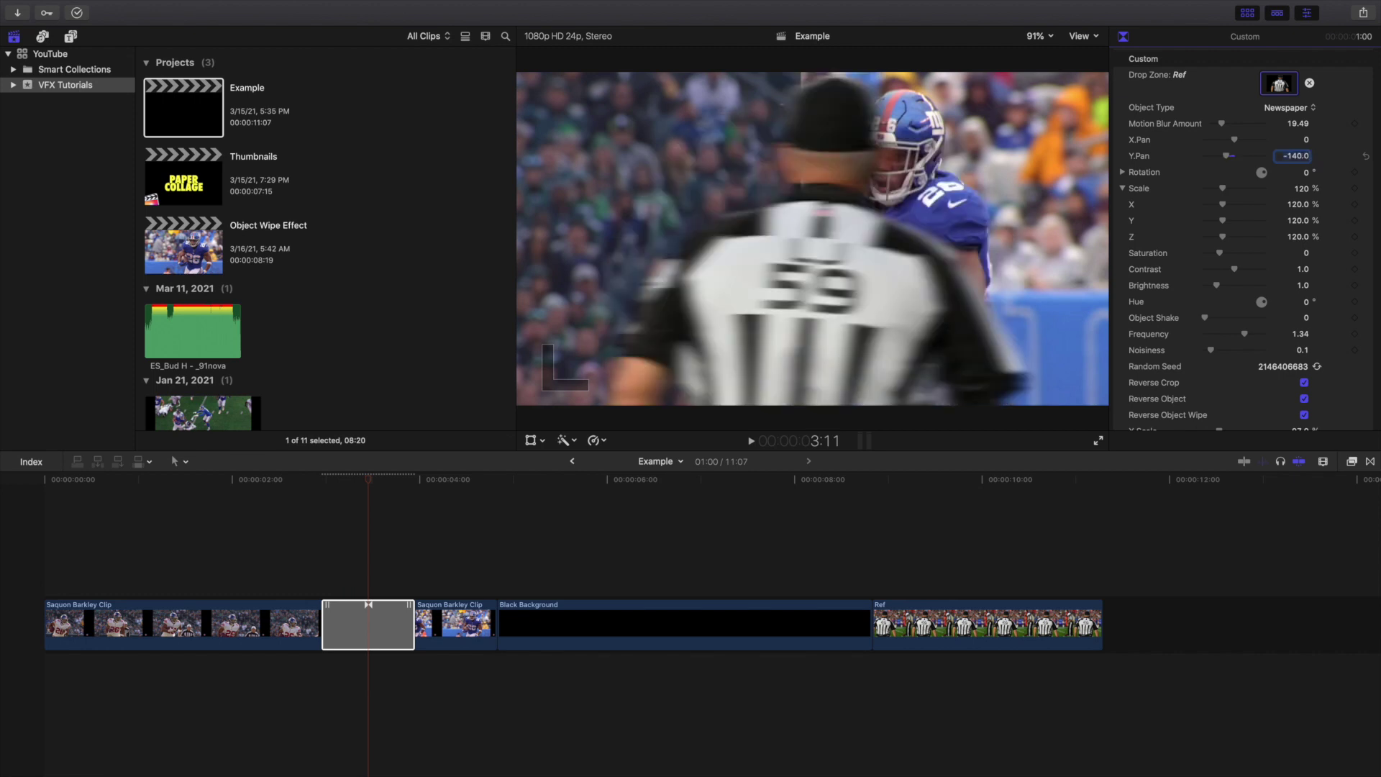
- Enlarge the referee in the transition by setting its overall scale to 200%
{"action": "left_click", "coordinate": [1303, 190]}
{"action": "type", "text": "200"}
{"action": "key", "text": "Return"}
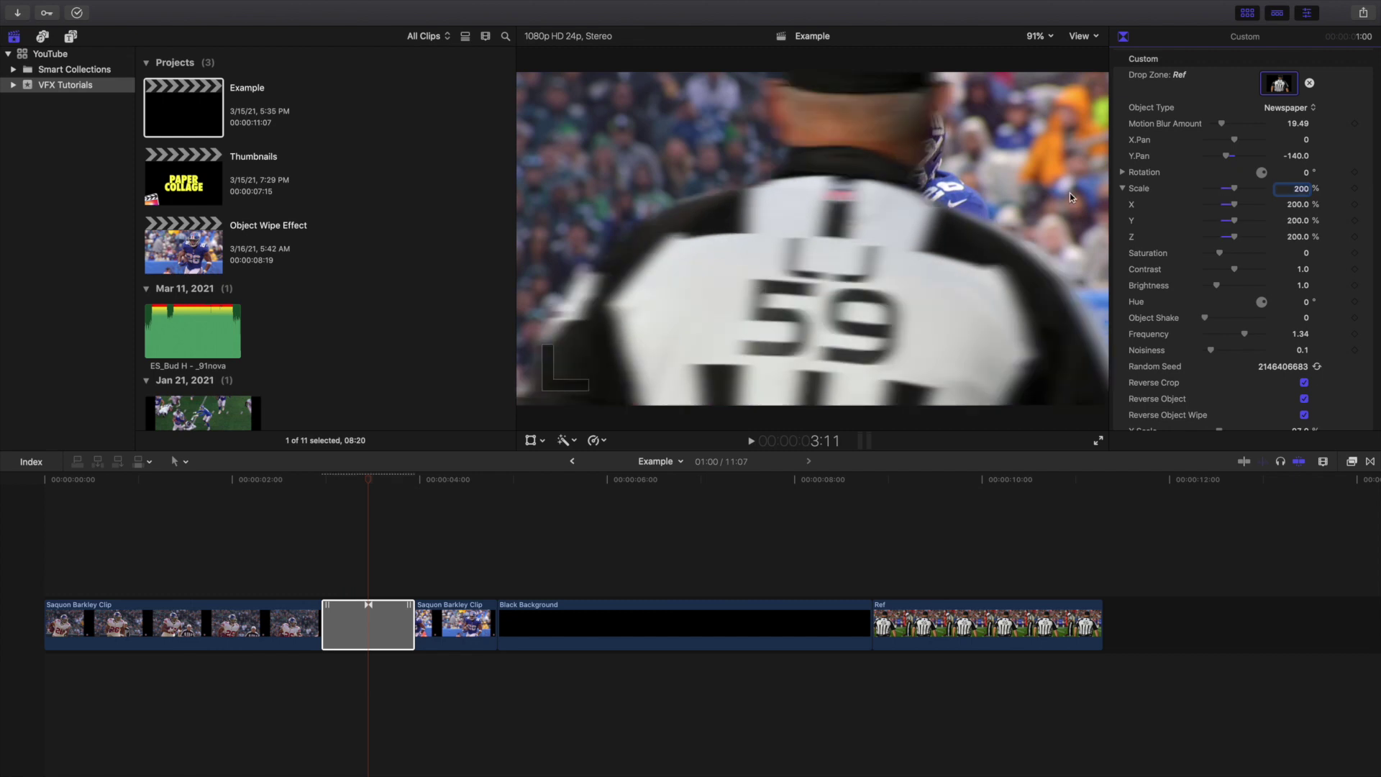
- Play the Example timeline from the start and replay it from shortly before the transition to review the referee wipe
{"action": "left_click", "coordinate": [23, 562]}
{"action": "key", "text": "Home"}
{"action": "key", "text": "space"}
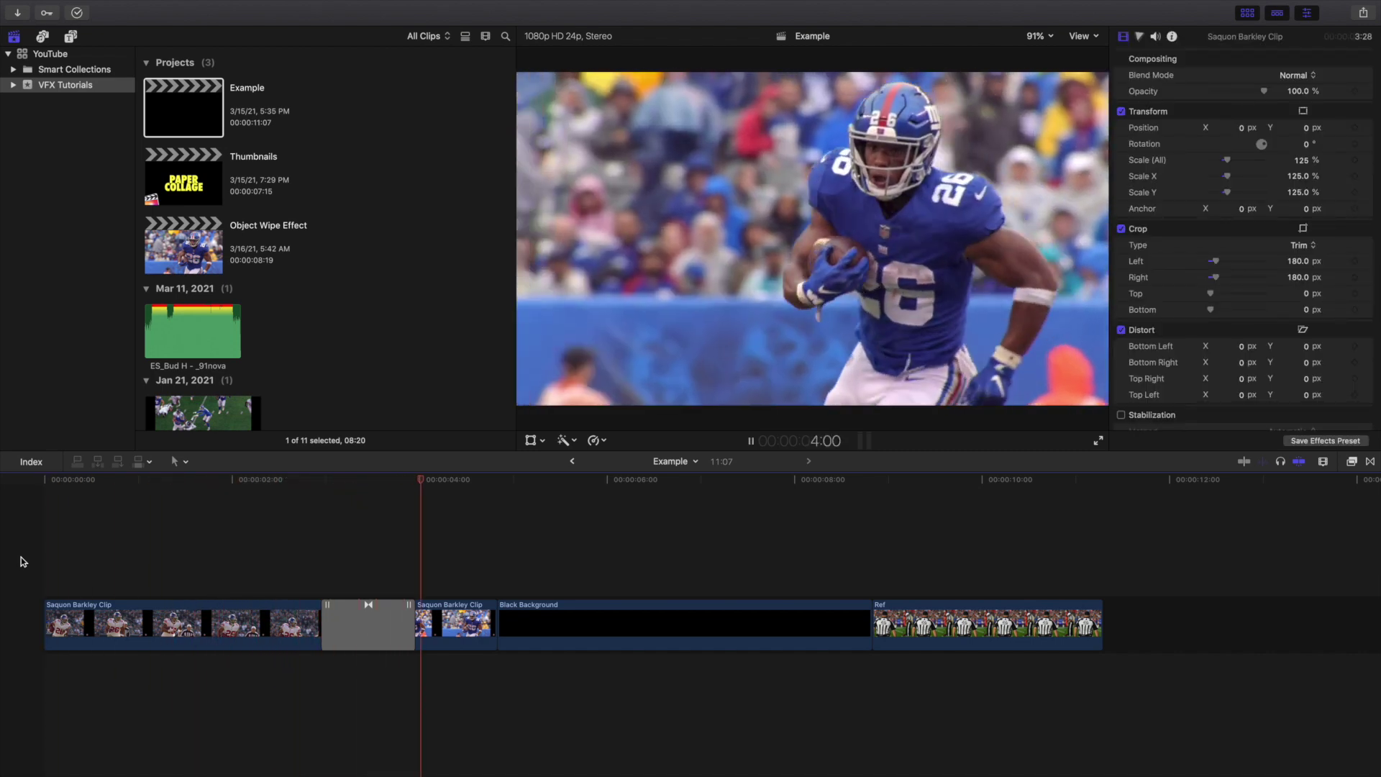
{"action": "left_click", "coordinate": [205, 562]}
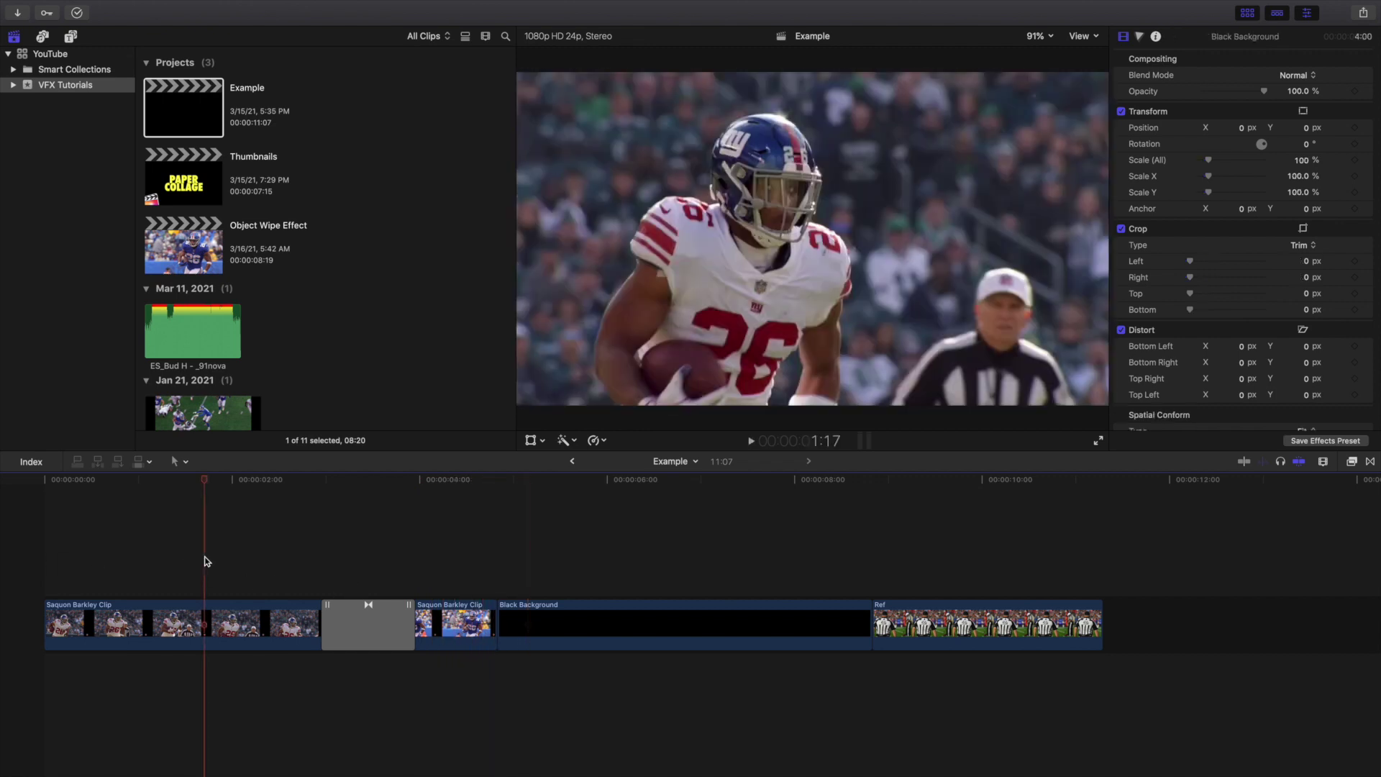
{"action": "key", "text": "space"}
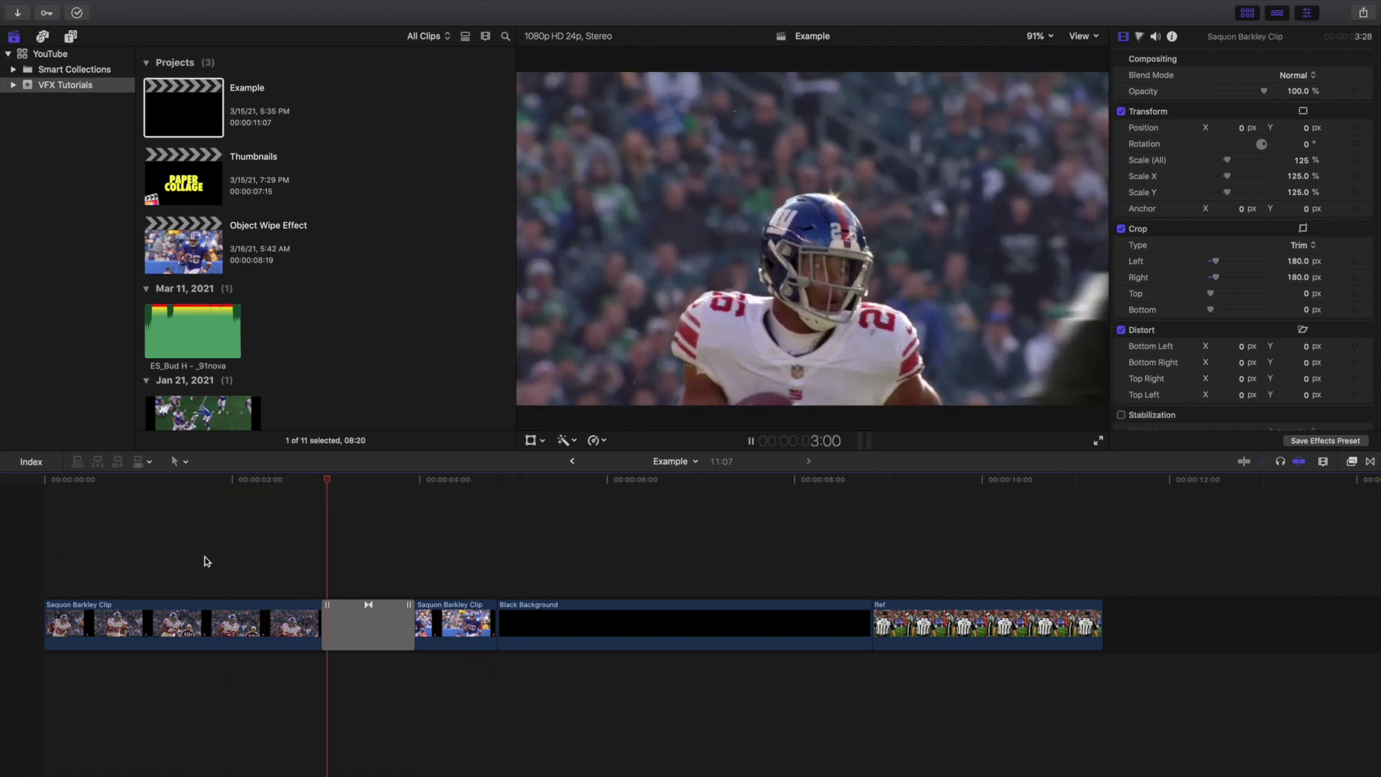
- Look through all the transition's settings with the playhead parked in the middle of the wipe
{"action": "left_click", "coordinate": [369, 581]}
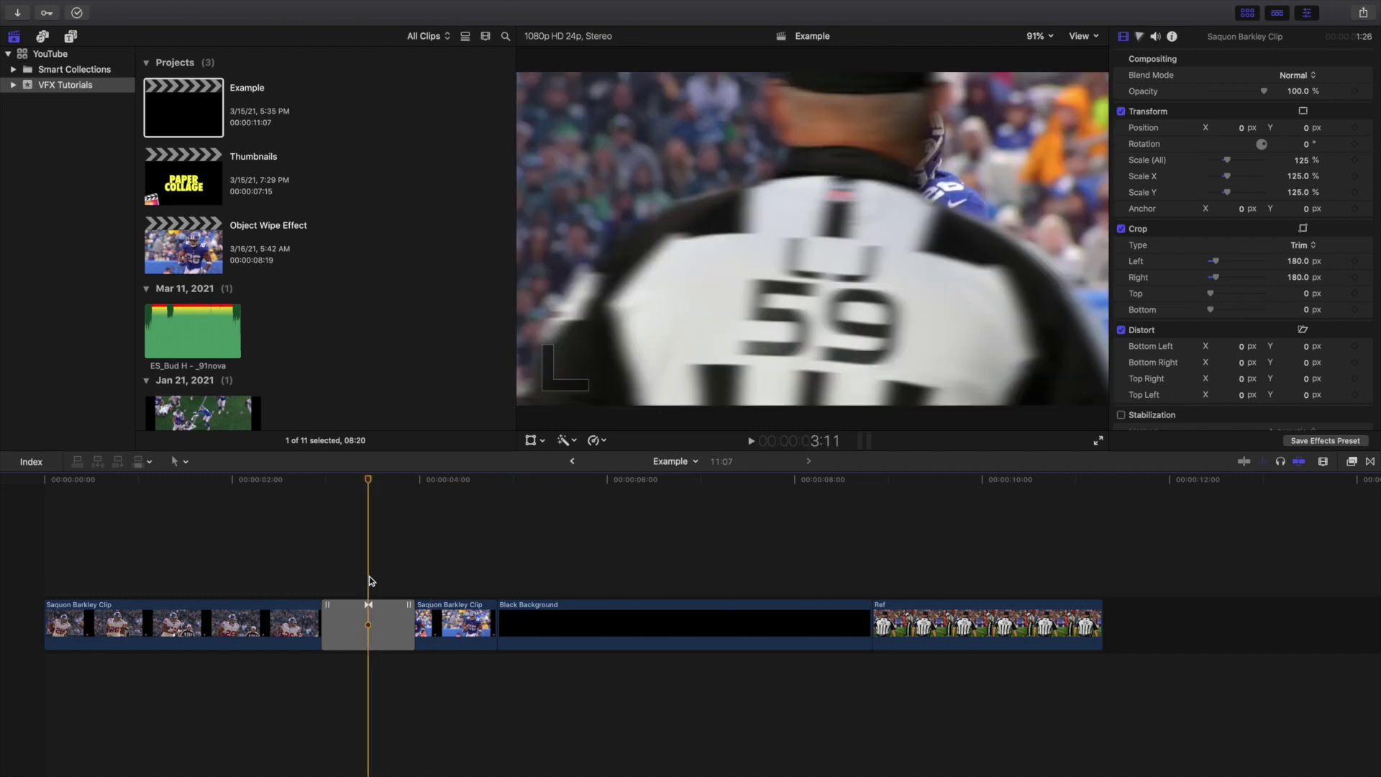
{"action": "left_click", "coordinate": [367, 624]}
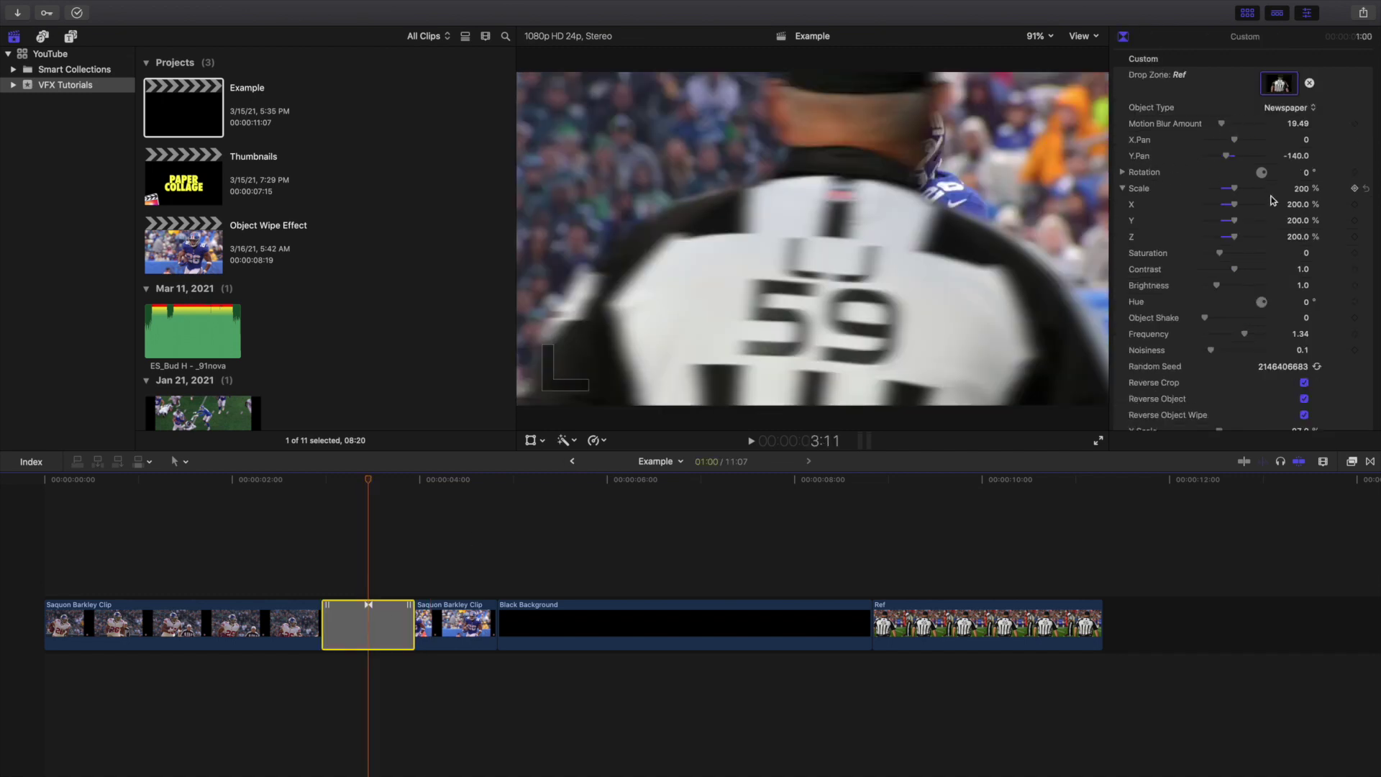
{"action": "scroll", "coordinate": [1260, 278], "scroll_direction": "down", "scroll_amount": 3}
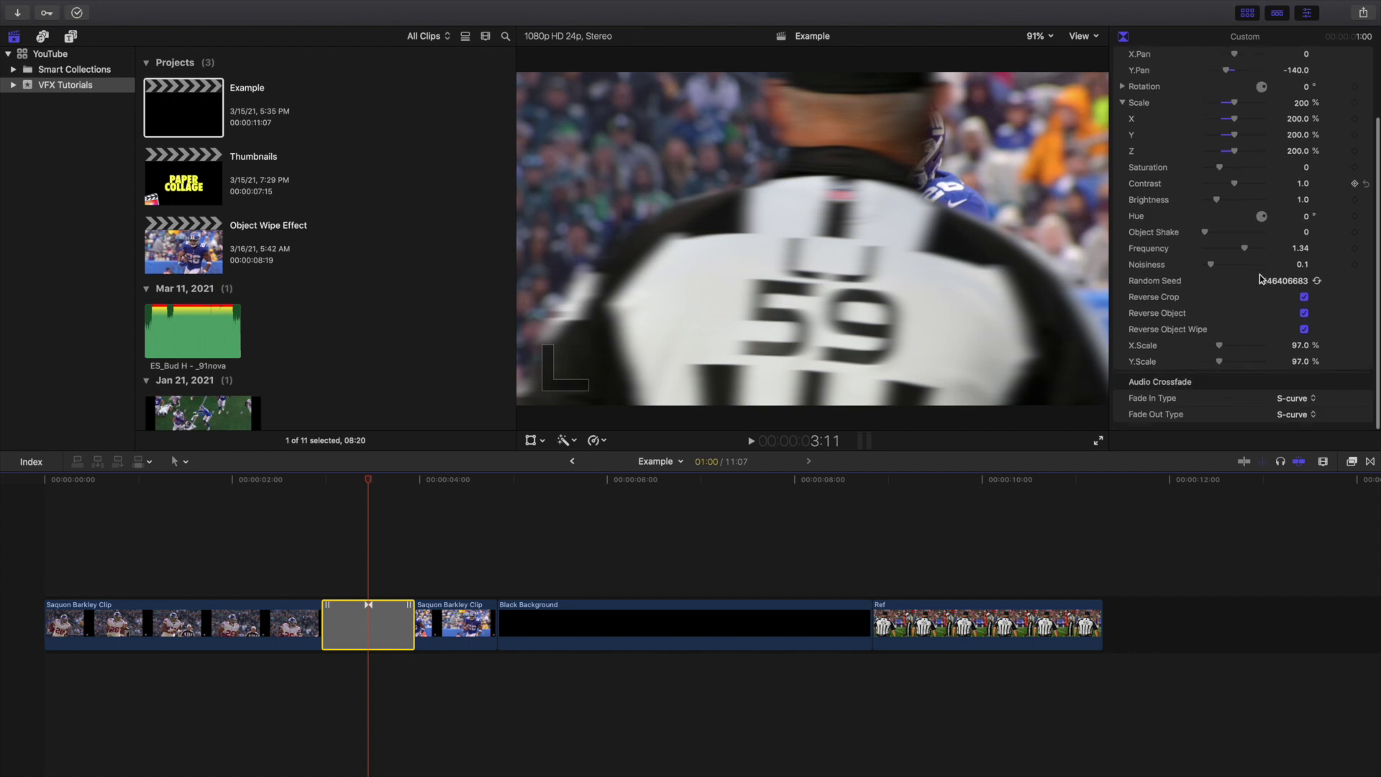
{"action": "scroll", "coordinate": [1255, 267], "scroll_direction": "up", "scroll_amount": 3}
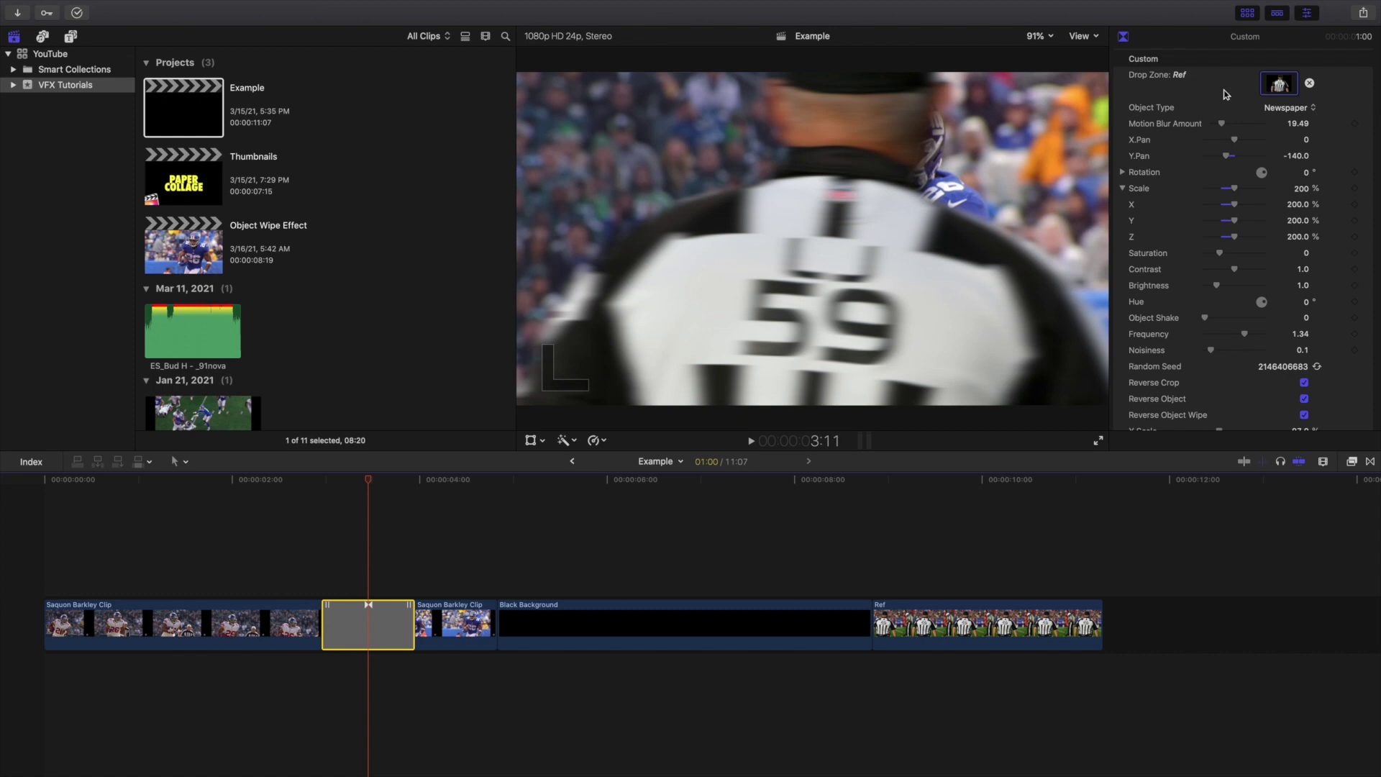
- Open the Object Wipe Effect project and play its timeline from the start twice
{"action": "left_click", "coordinate": [22, 518]}
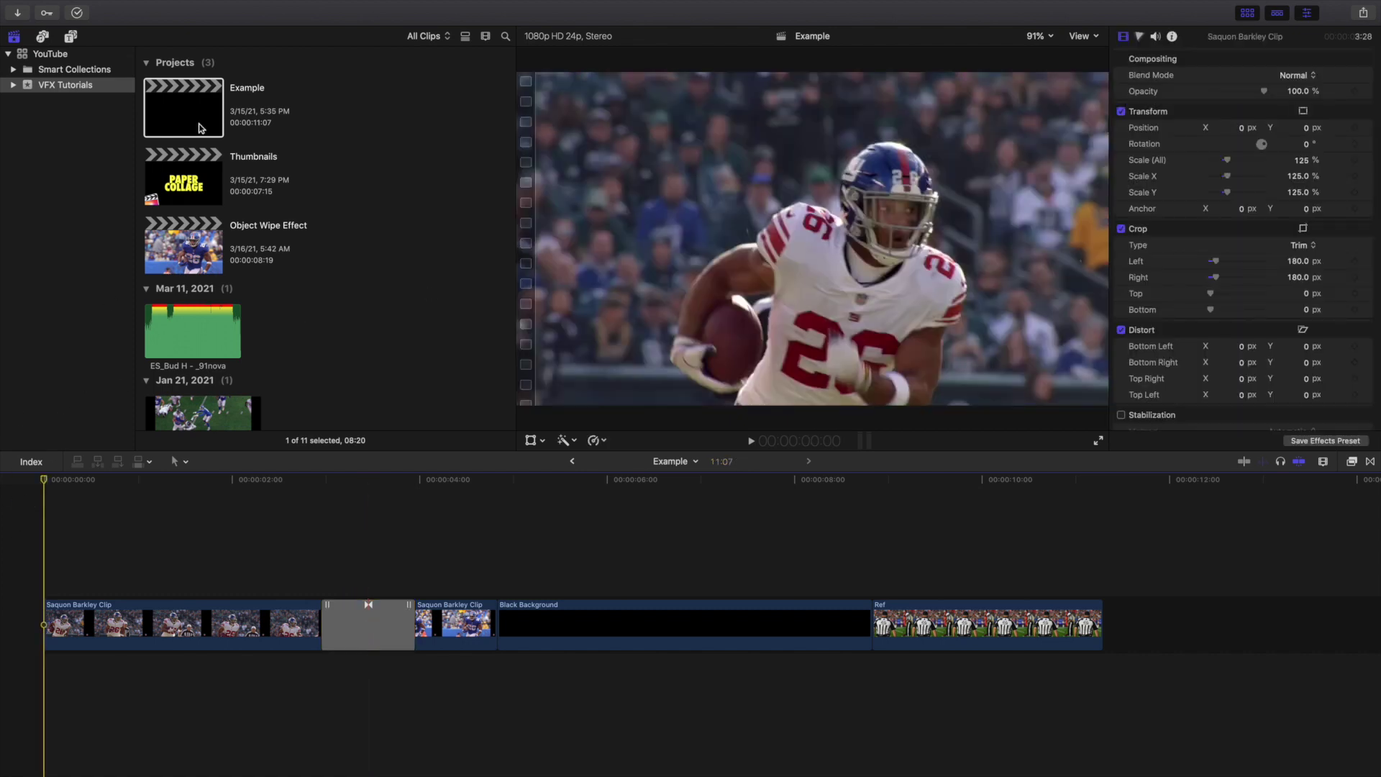
{"action": "double_click", "coordinate": [153, 252]}
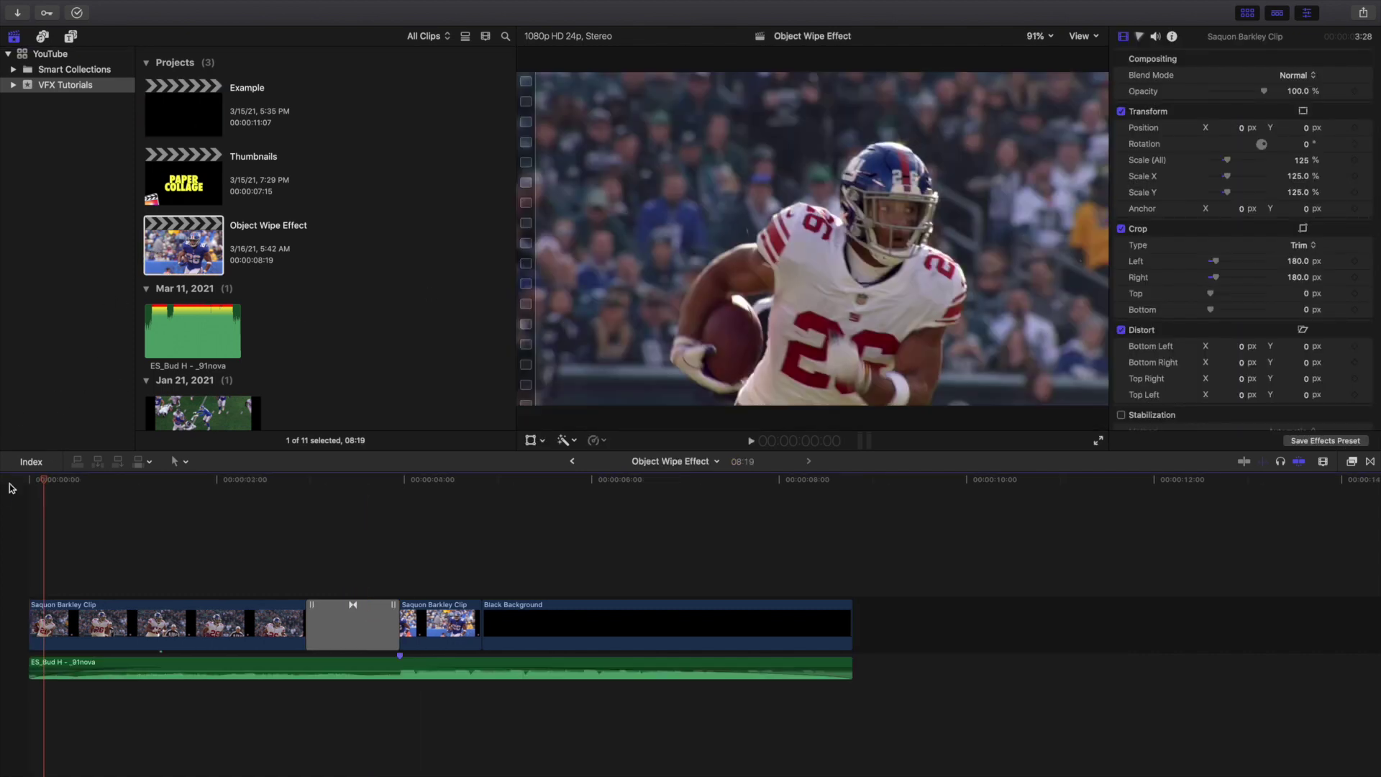
{"action": "left_click", "coordinate": [13, 539]}
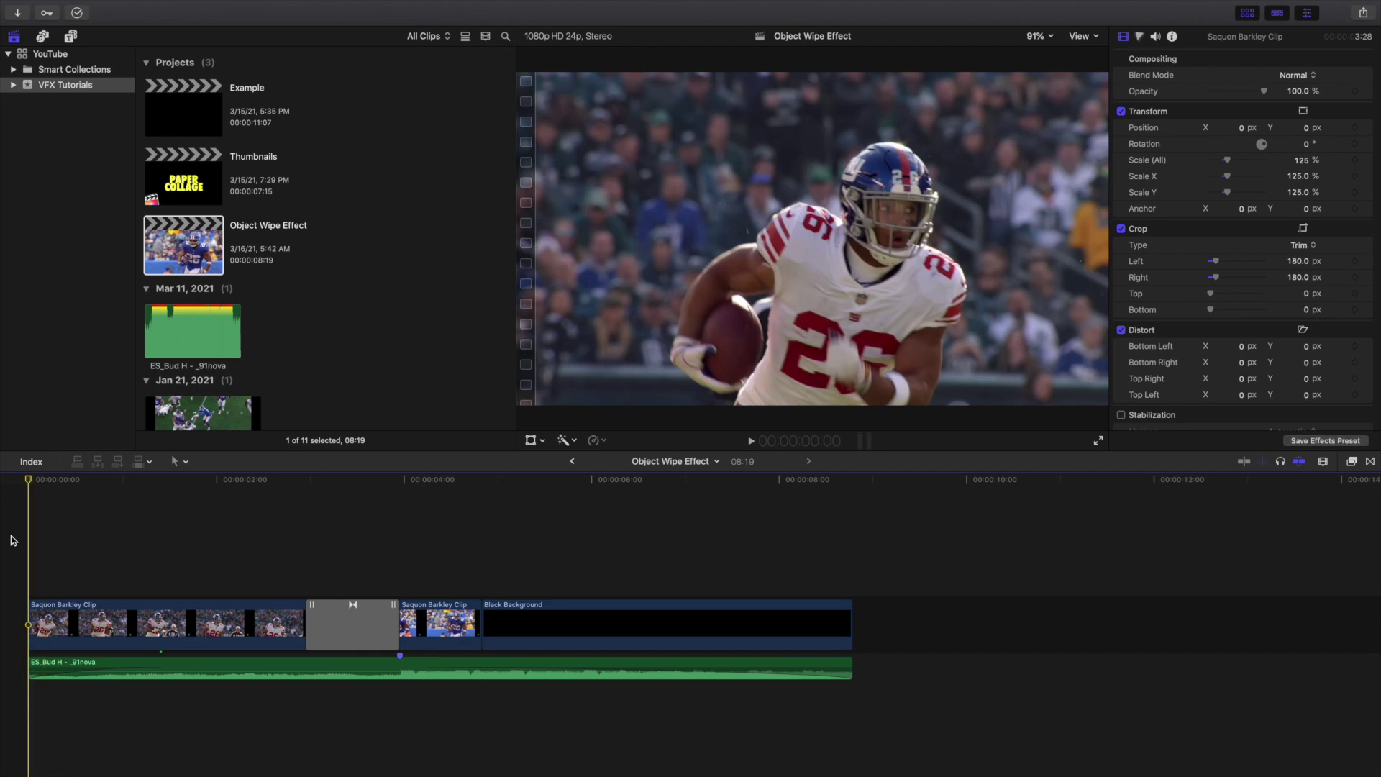
{"action": "key", "text": "space"}
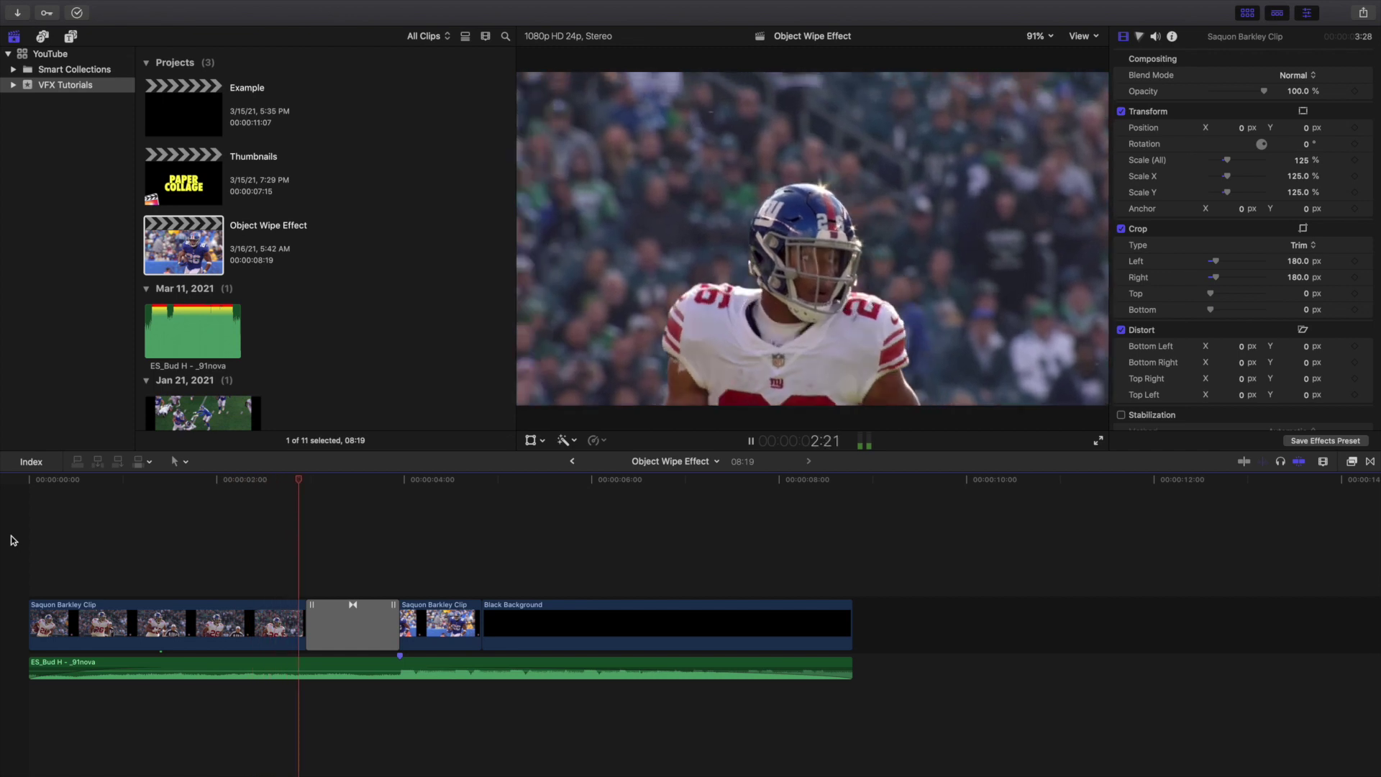
{"action": "key", "text": "space"}
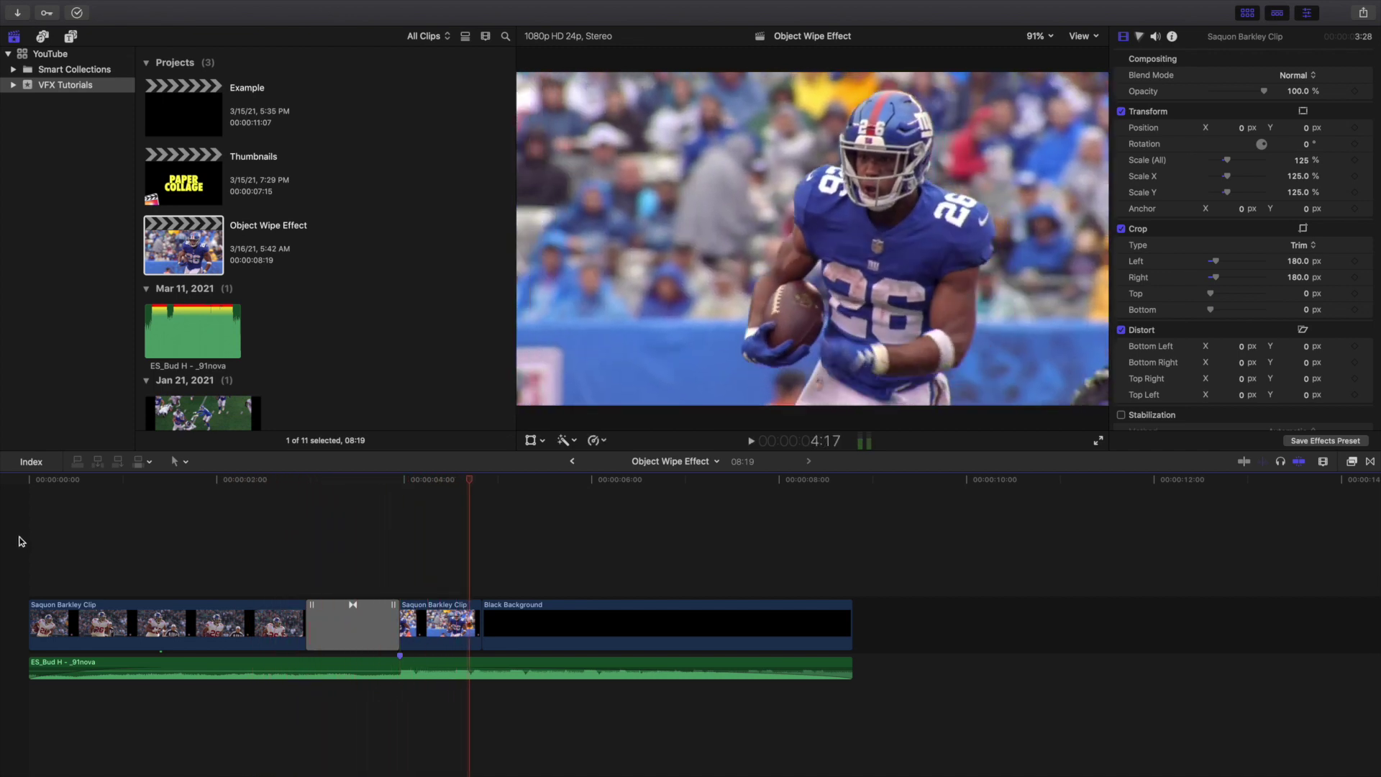
{"action": "key", "text": "Home"}
{"action": "key", "text": "space"}
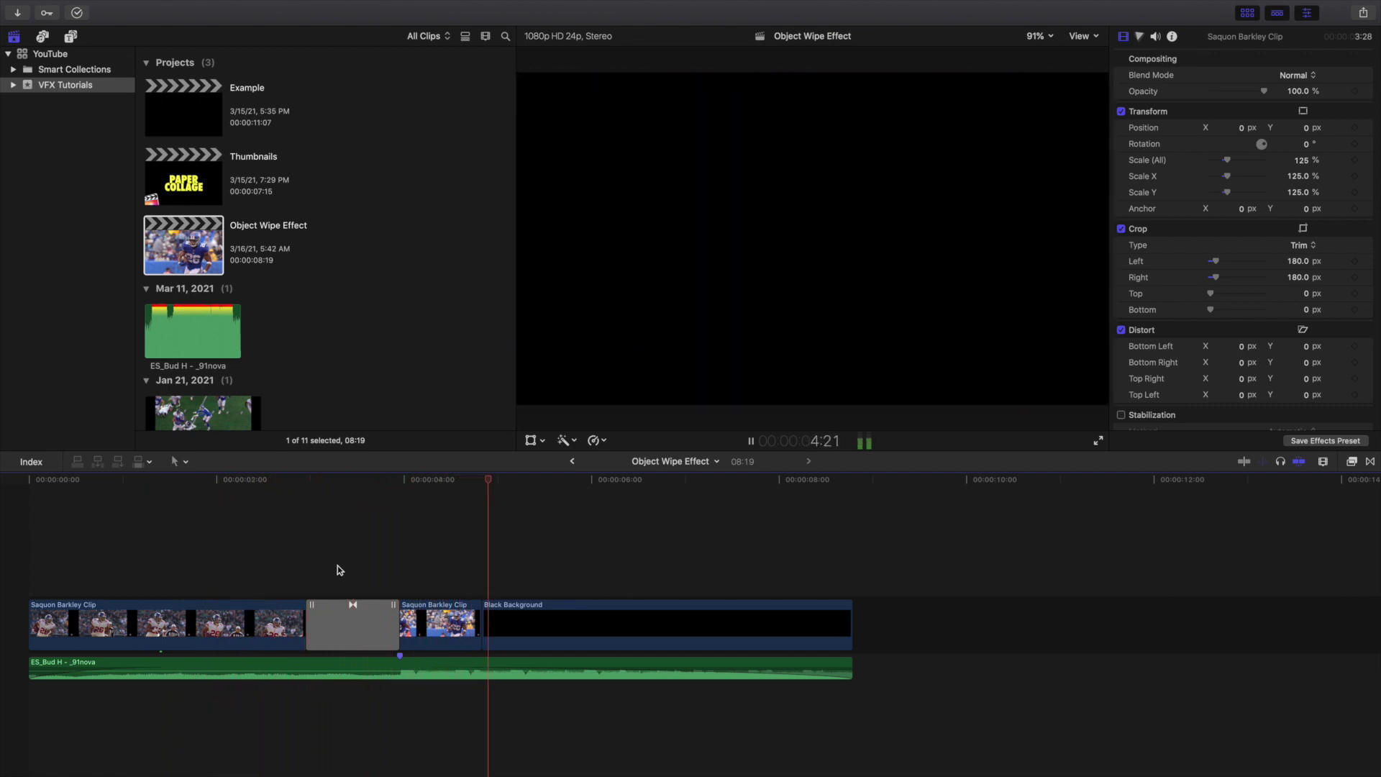
- Examine the settings of this project's transition at its midpoint and replay the timeline several times to review the wipe
{"action": "left_click", "coordinate": [352, 565]}
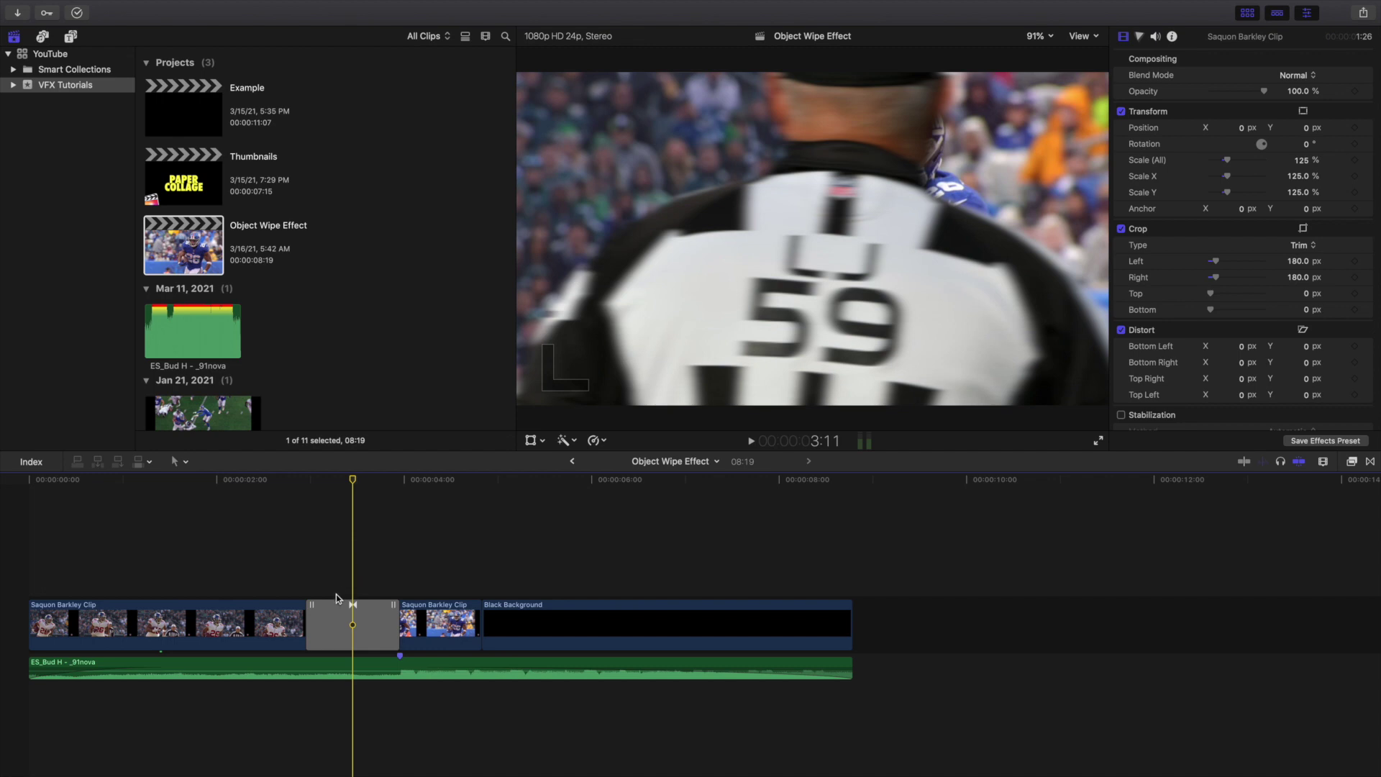
{"action": "left_click", "coordinate": [353, 633]}
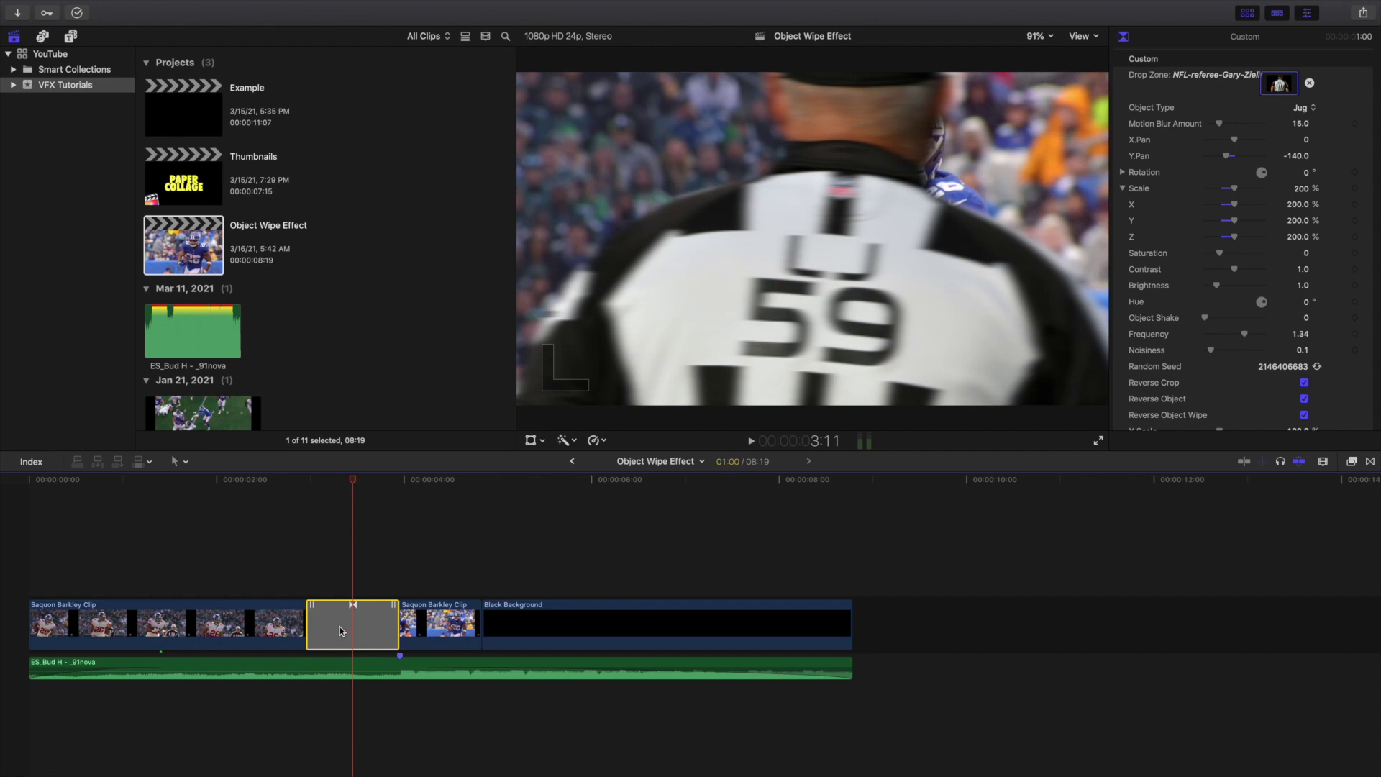
{"action": "left_click", "coordinate": [22, 592]}
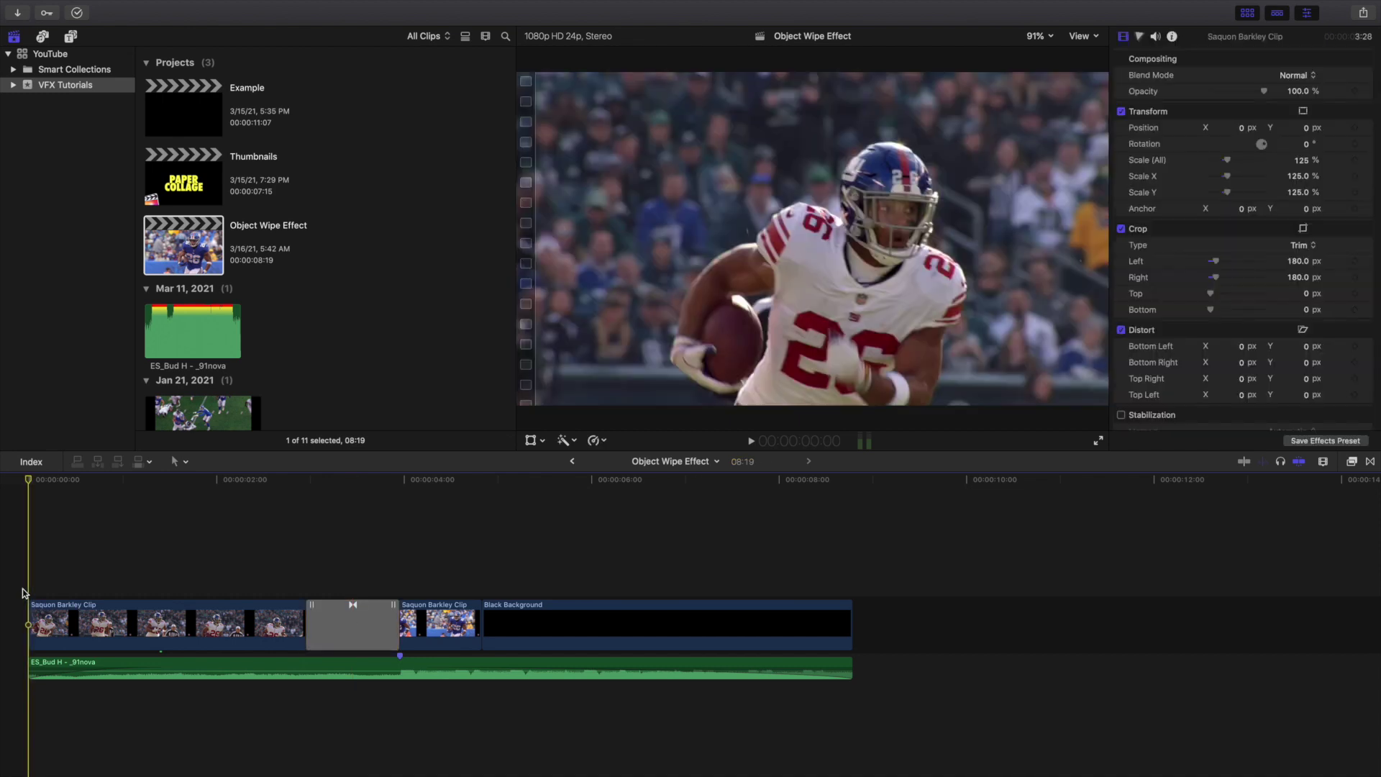
{"action": "key", "text": "space"}
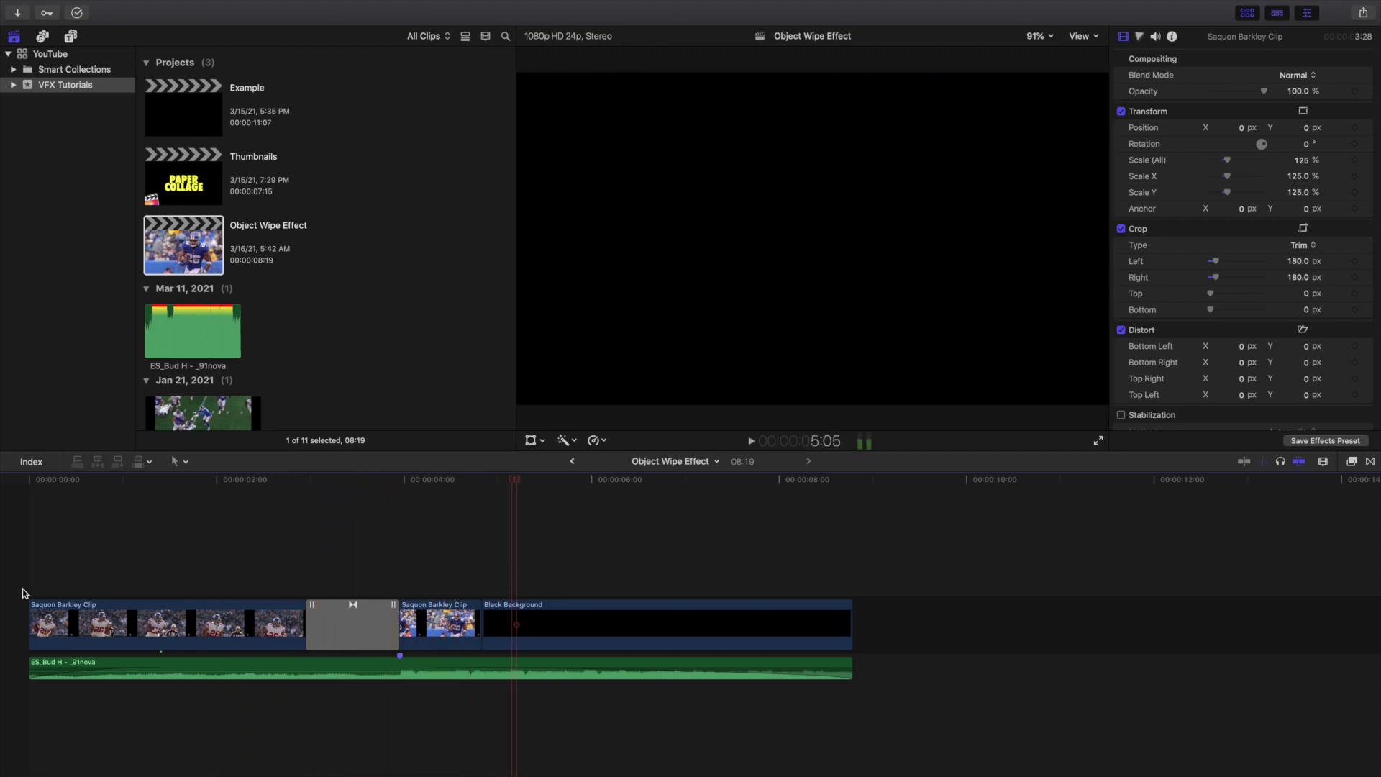
{"action": "key", "text": "space"}
{"action": "left_click", "coordinate": [23, 592]}
{"action": "key", "text": "space"}
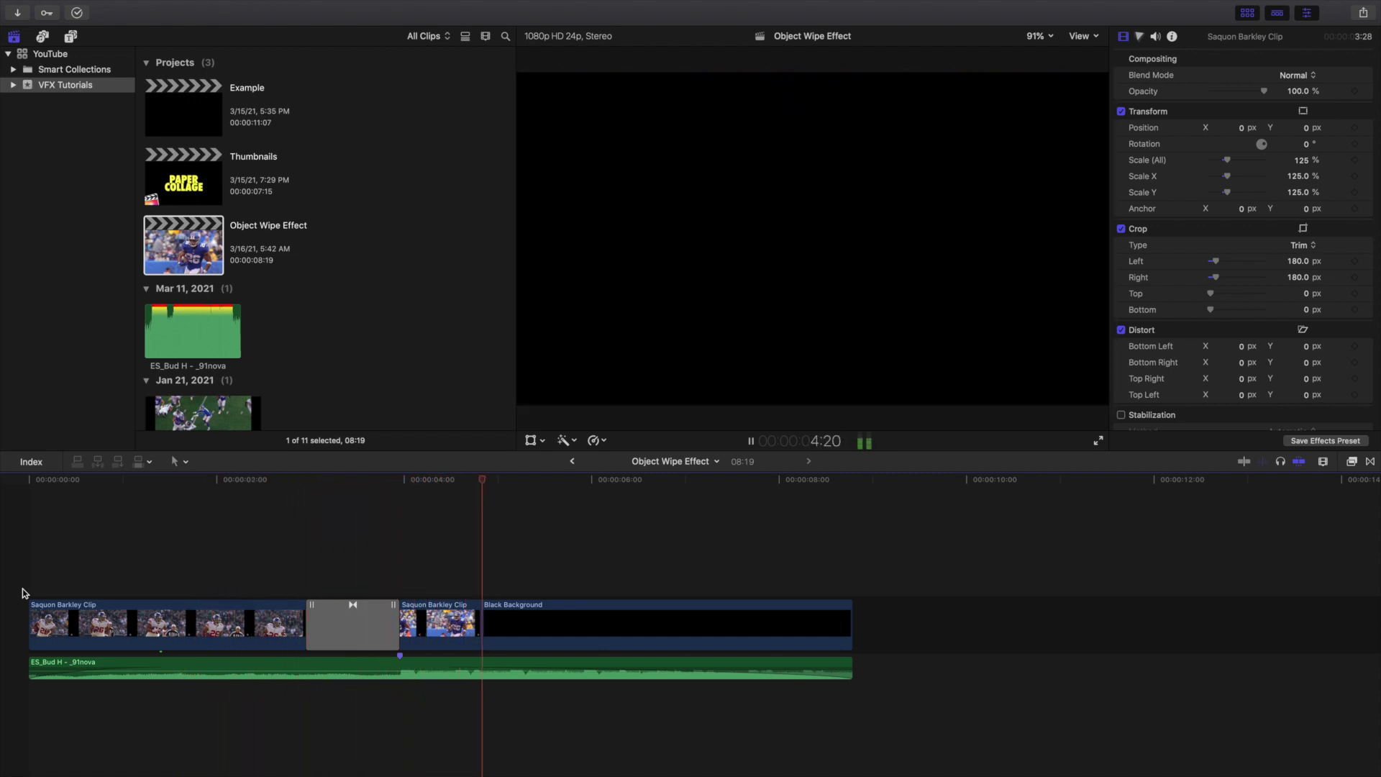
{"action": "left_click", "coordinate": [244, 578]}
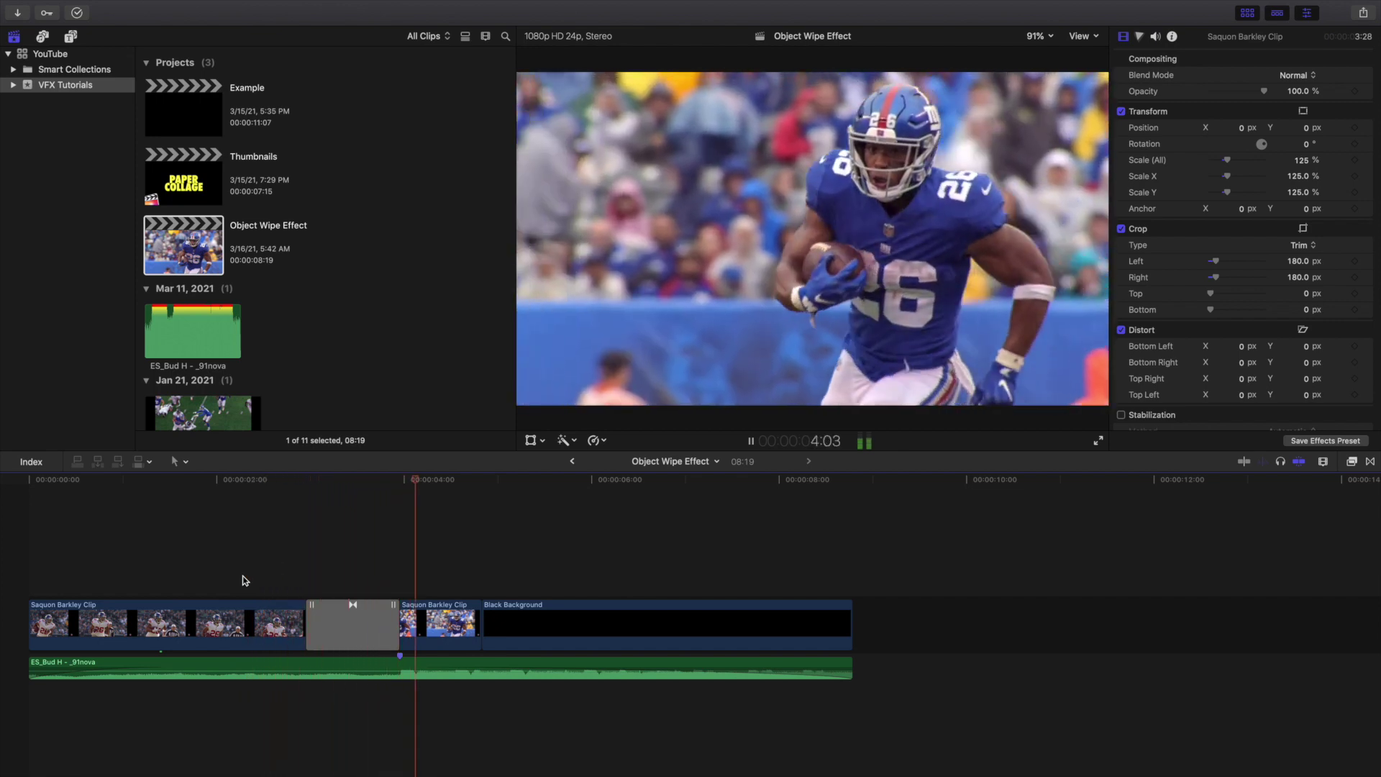
{"action": "key", "text": "space"}
- Select the transition with the playhead at its midpoint and show the installed Object Wipe Transition Pro transitions
{"action": "left_click", "coordinate": [353, 574]}
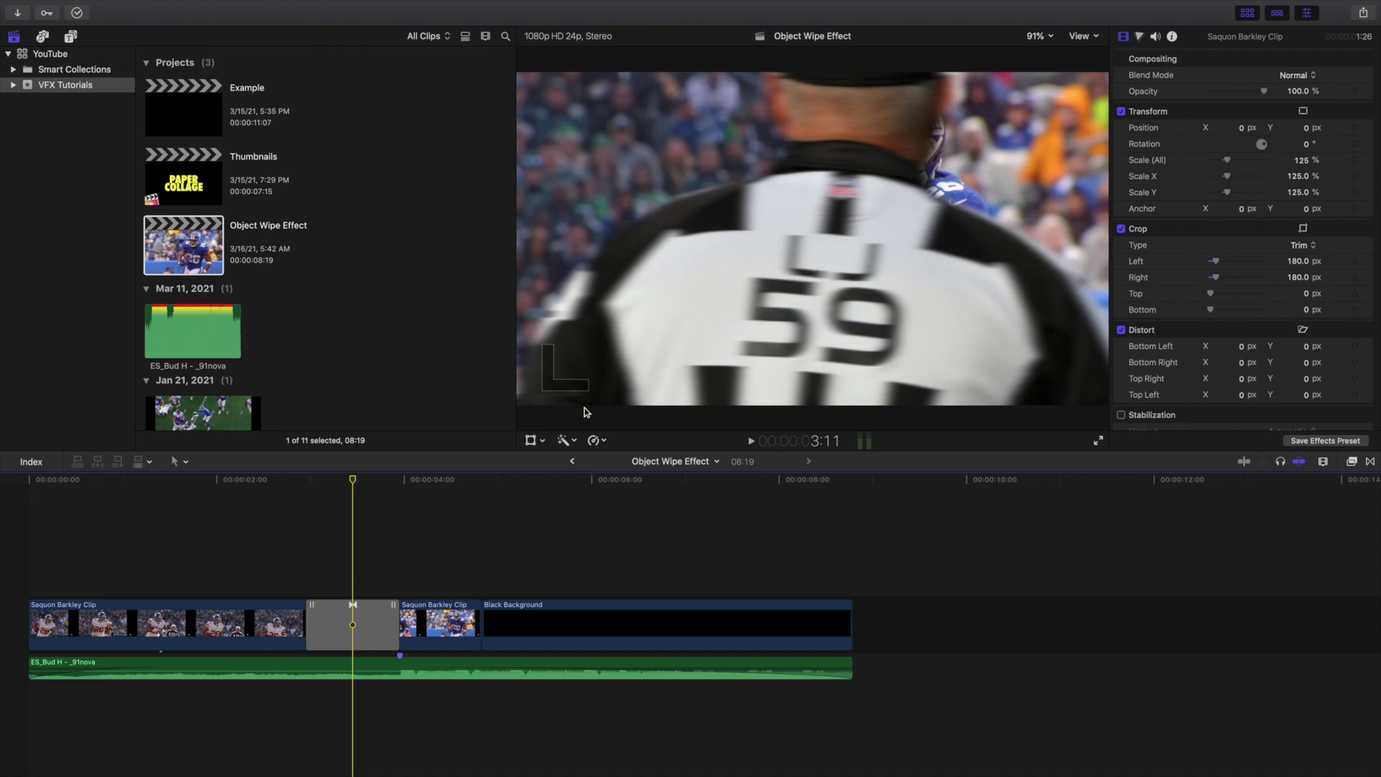
{"action": "left_click", "coordinate": [359, 632]}
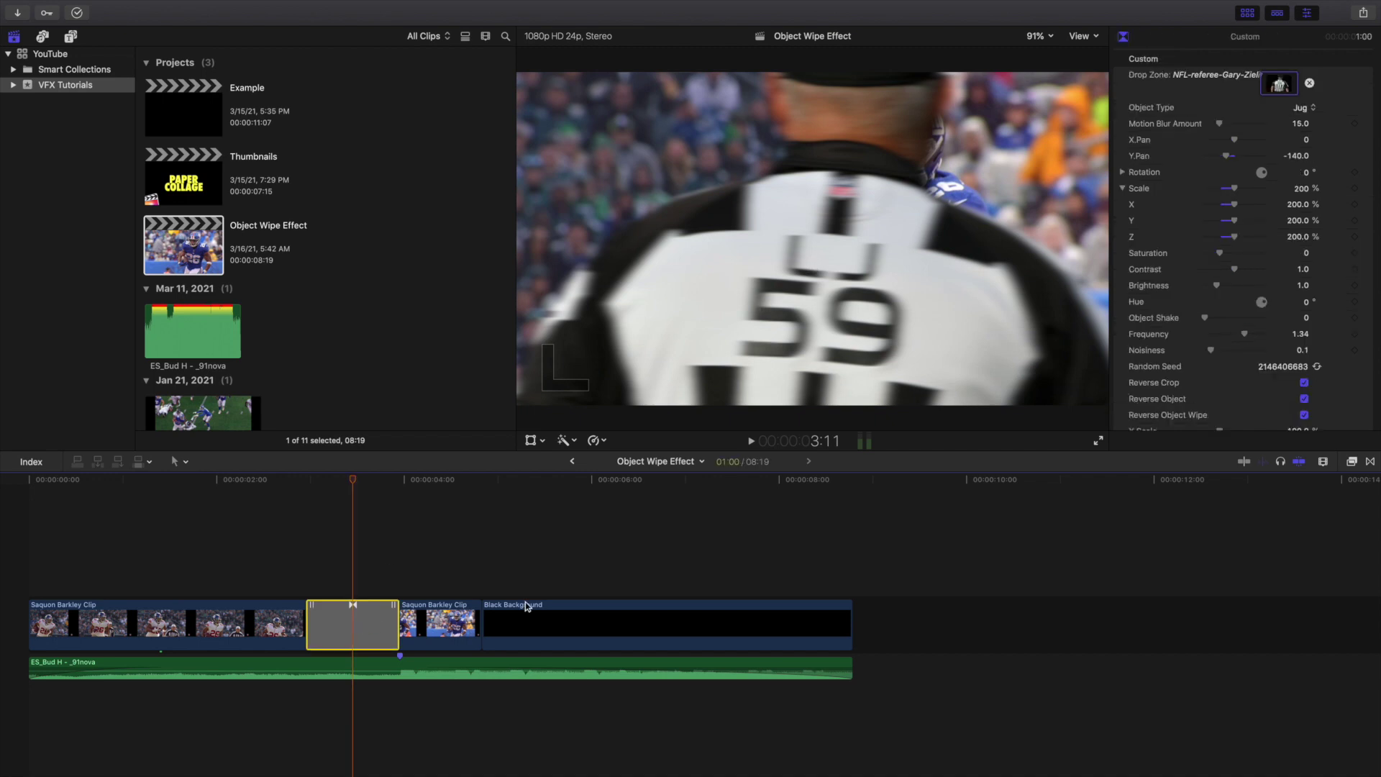
{"action": "left_click", "coordinate": [1372, 461]}
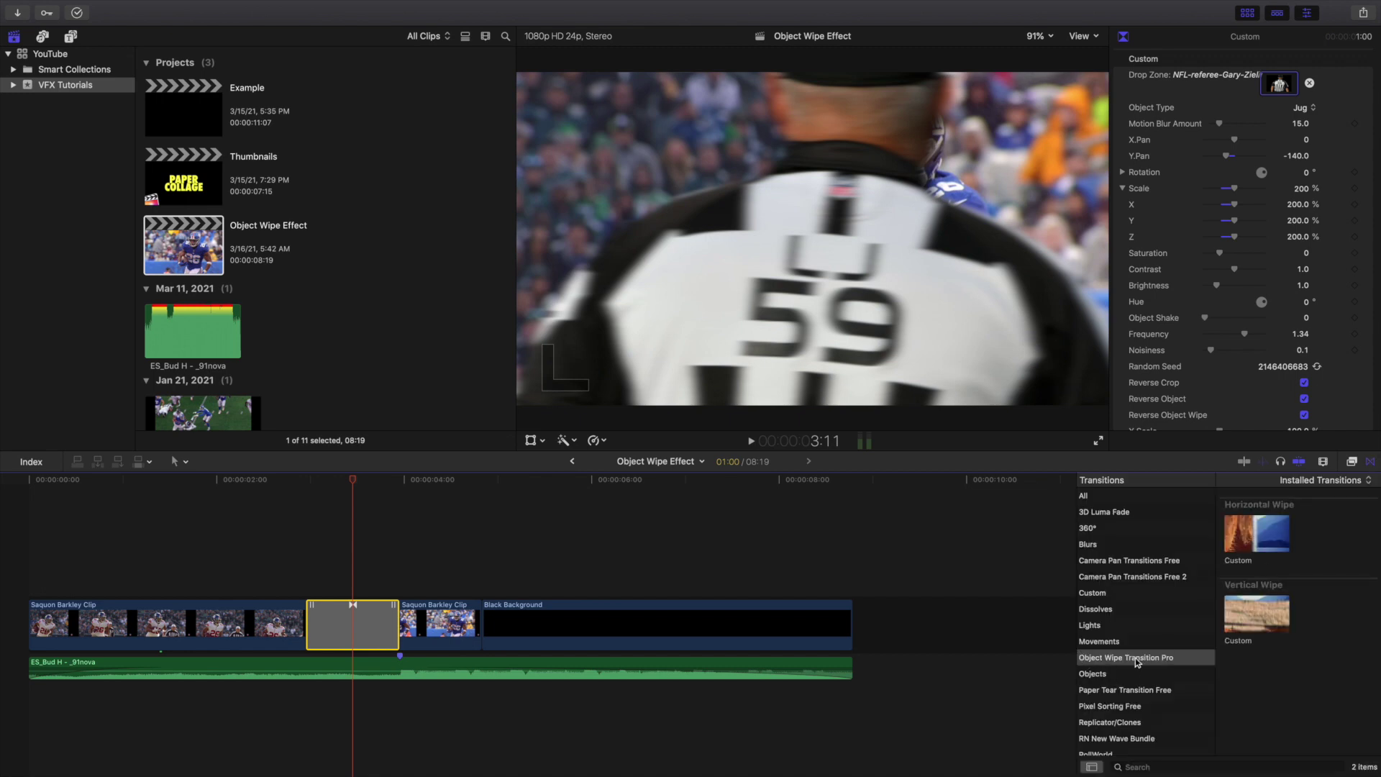
- Hide the transitions browser and look through the selected transition's settings, from the drop zone down to the X and Y scale
{"action": "left_click", "coordinate": [1372, 461]}
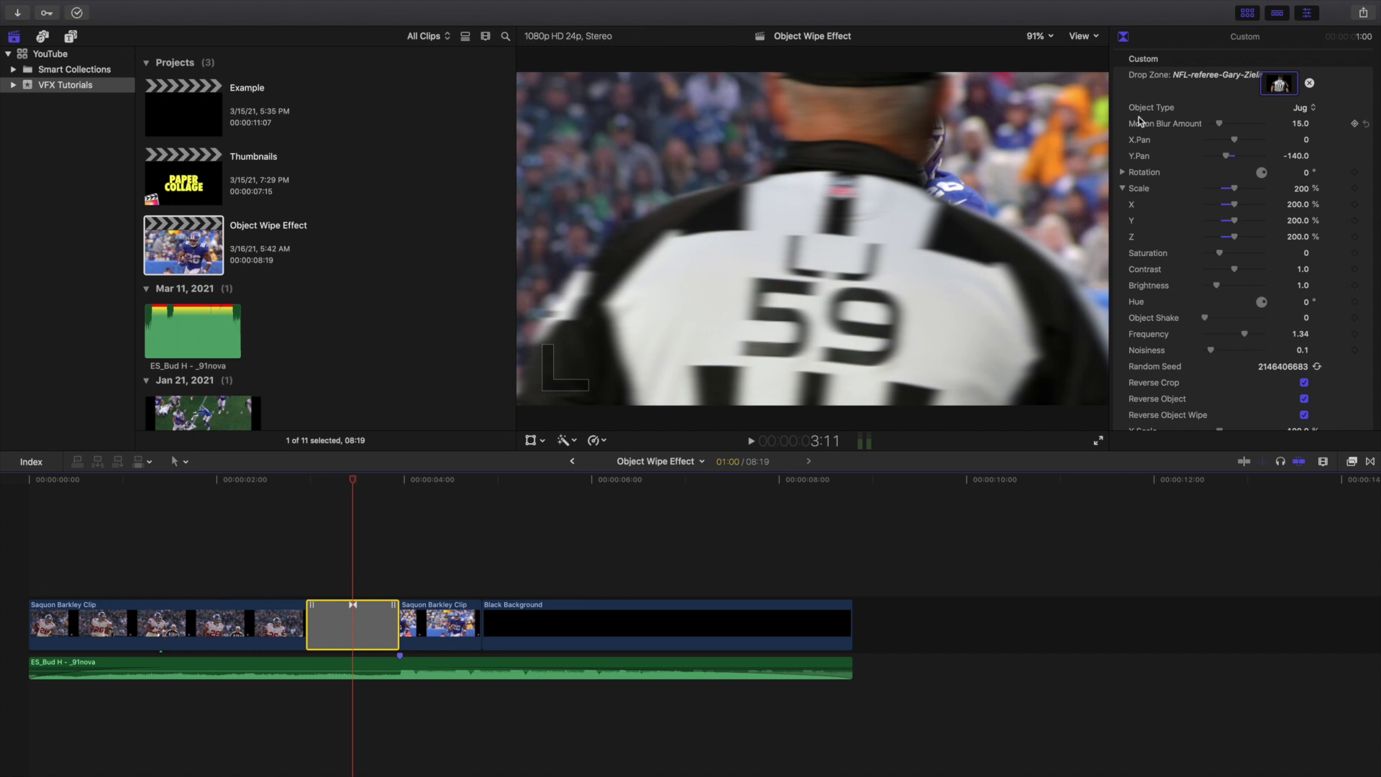
{"action": "scroll", "coordinate": [1235, 200], "scroll_direction": "down", "scroll_amount": 5}
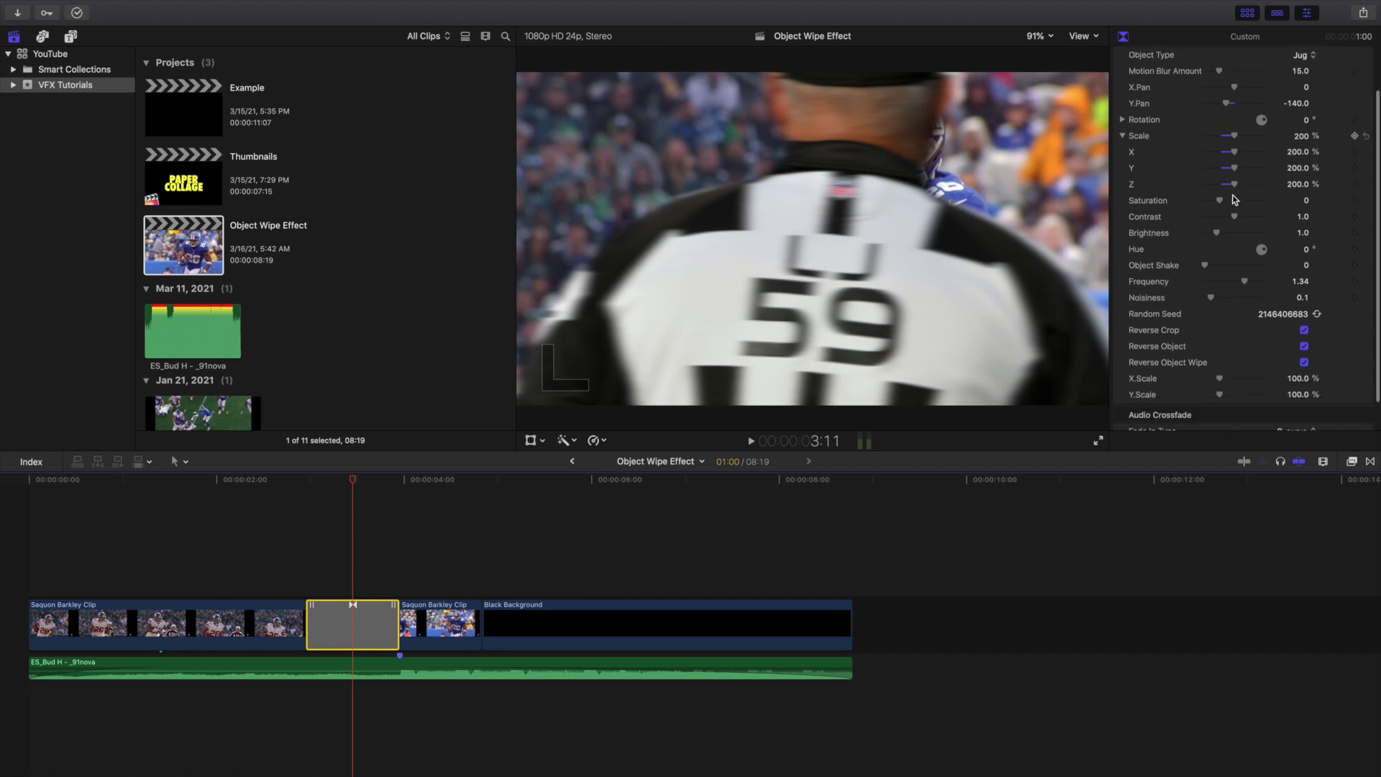
{"action": "scroll", "coordinate": [1266, 165], "scroll_direction": "up", "scroll_amount": 5}
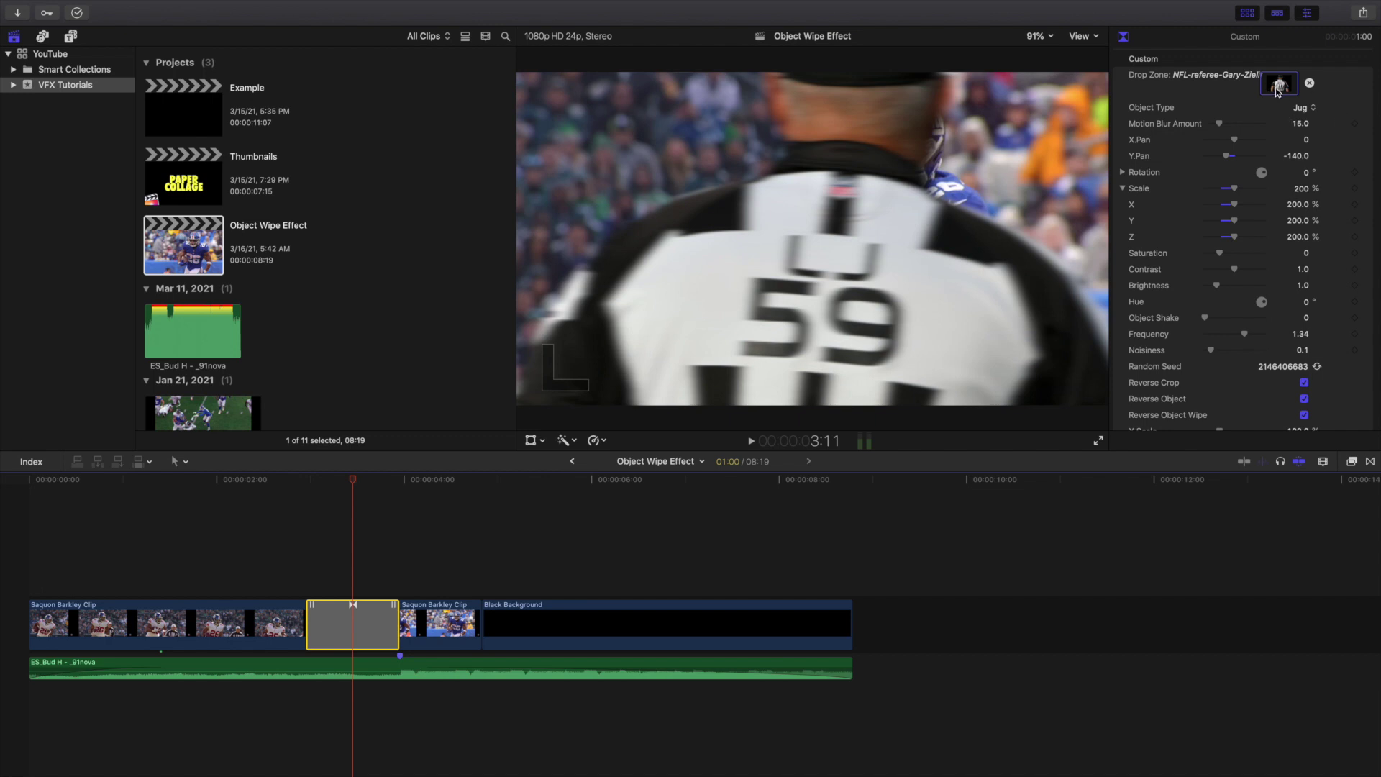
- Play the Object Wipe Effect timeline from the start three times to review the referee wipe, and return to the beginning
{"action": "key", "text": "Home"}
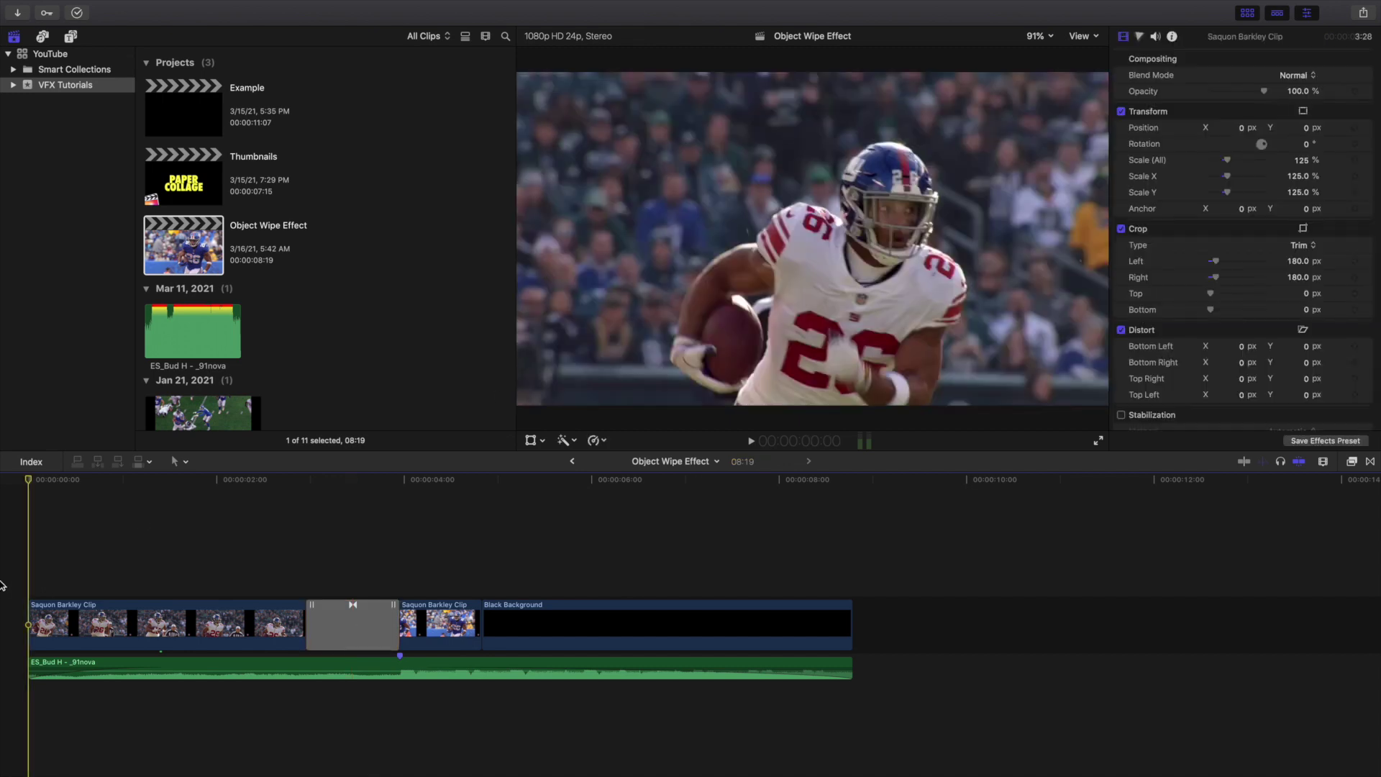
{"action": "key", "text": "space"}
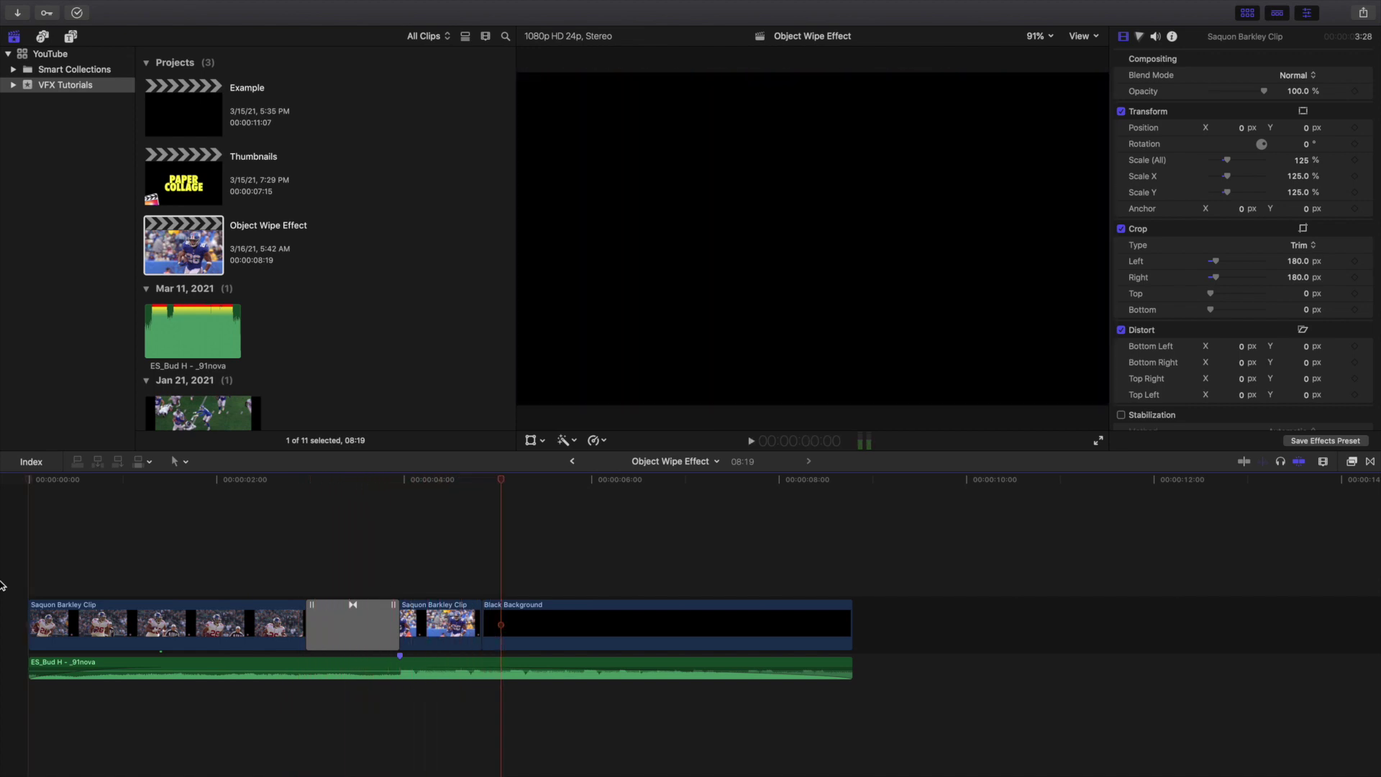
{"action": "key", "text": "space"}
{"action": "key", "text": "Home"}
{"action": "key", "text": "space"}
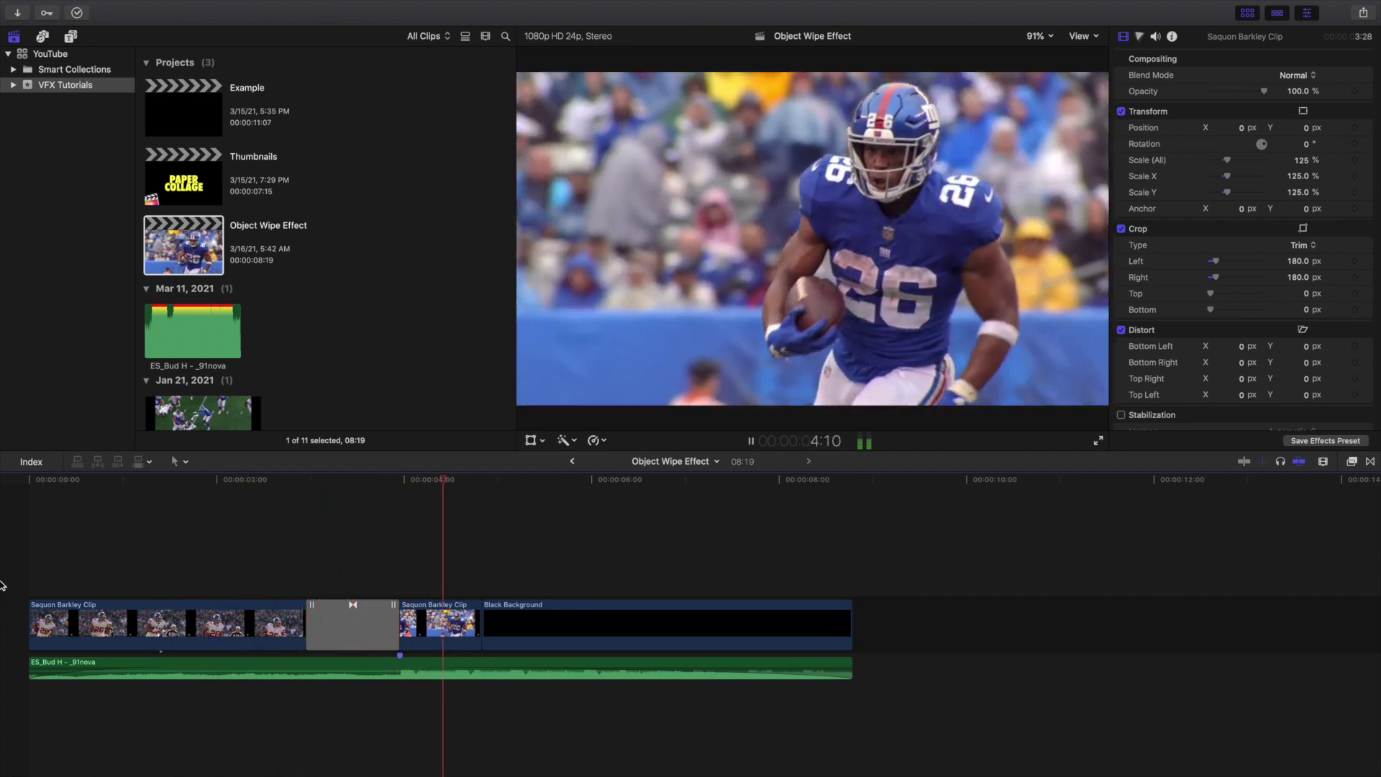
{"action": "key", "text": "space"}
{"action": "key", "text": "Home"}
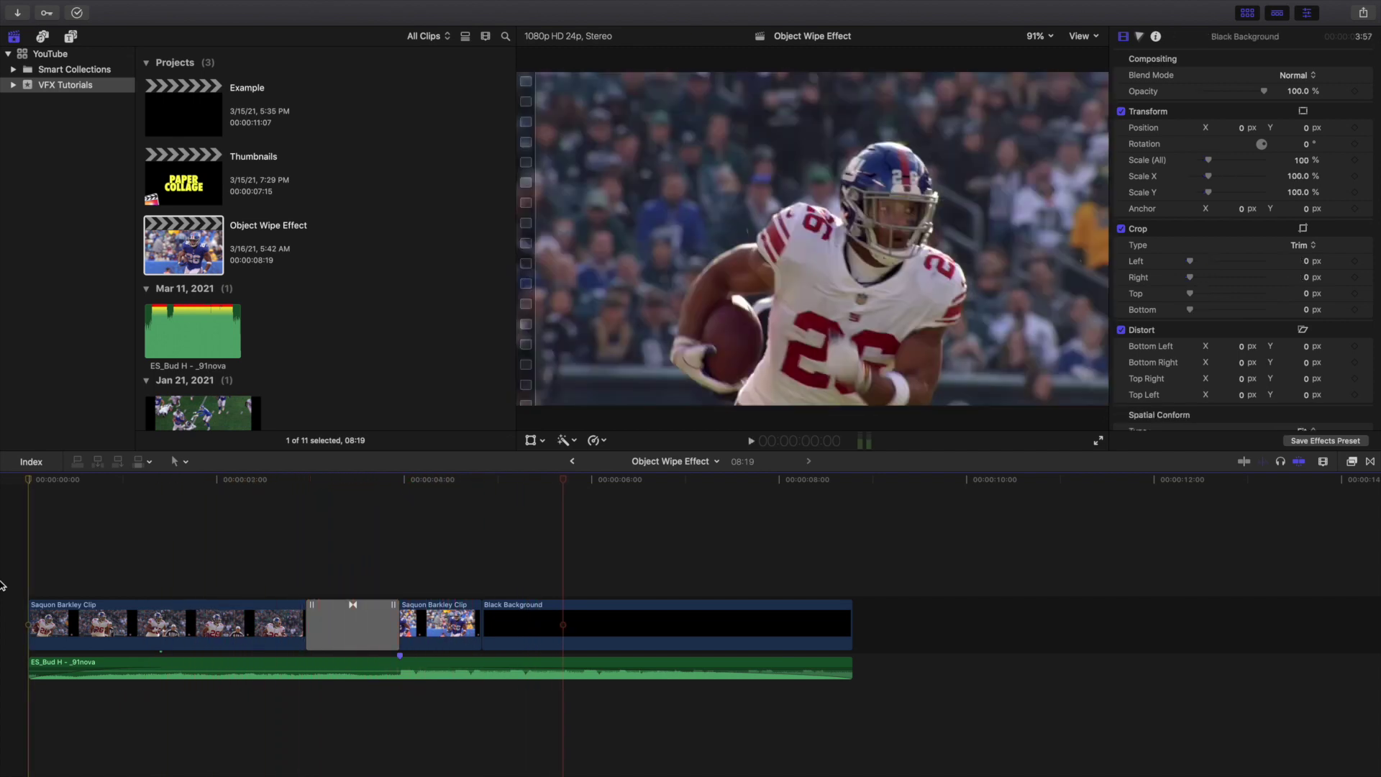
{"action": "key", "text": "space"}
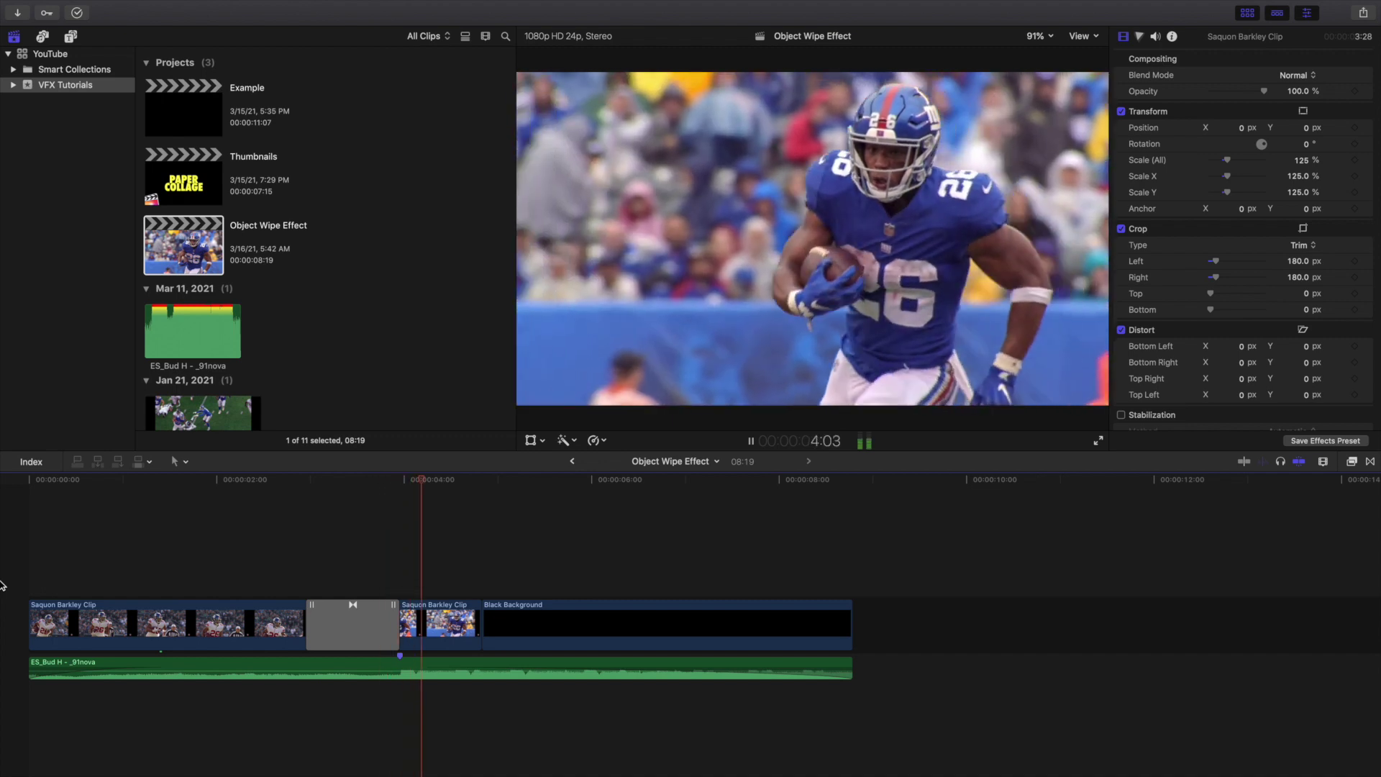
{"action": "key", "text": "space"}
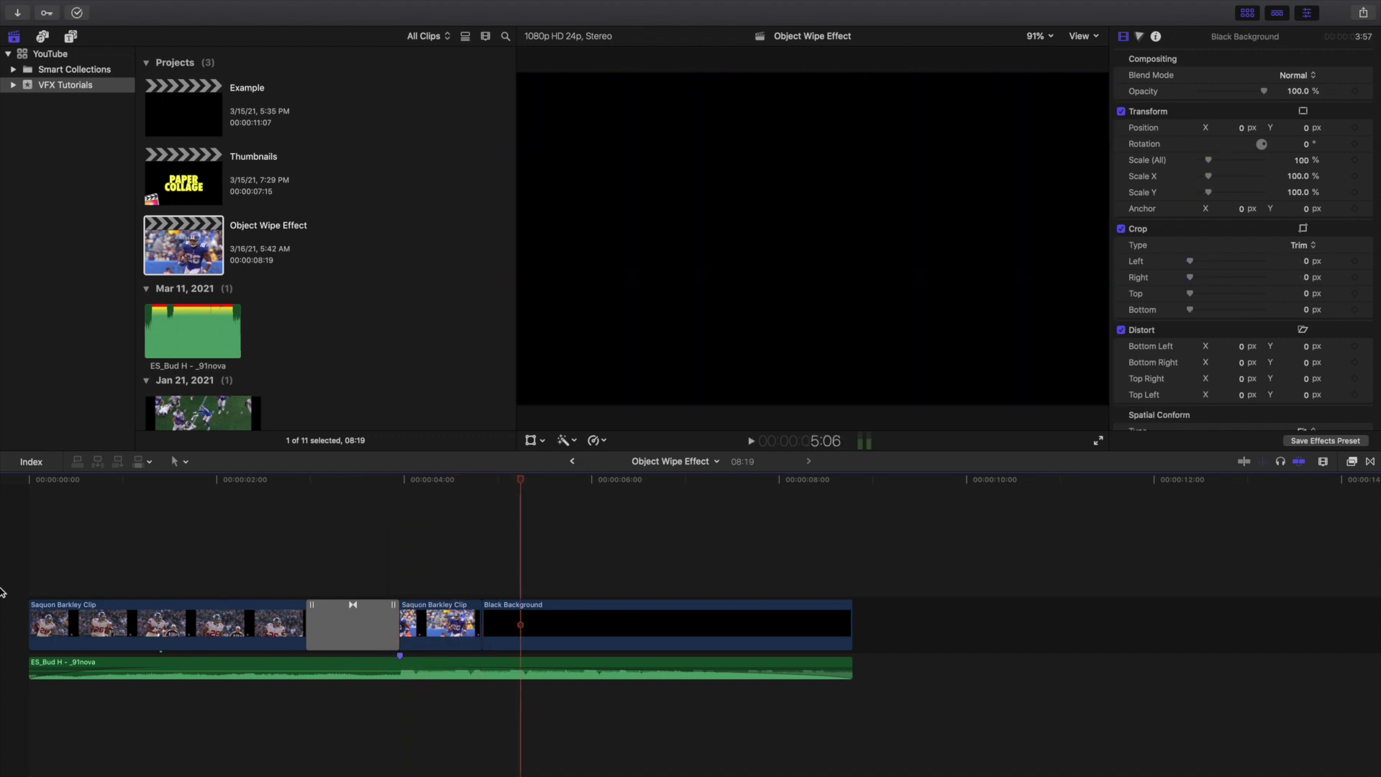
{"action": "key", "text": "Home"}
- Park the playhead inside the transition and advance frame by frame to its midpoint at 3:11 to inspect the wipe
{"action": "left_click", "coordinate": [340, 565]}
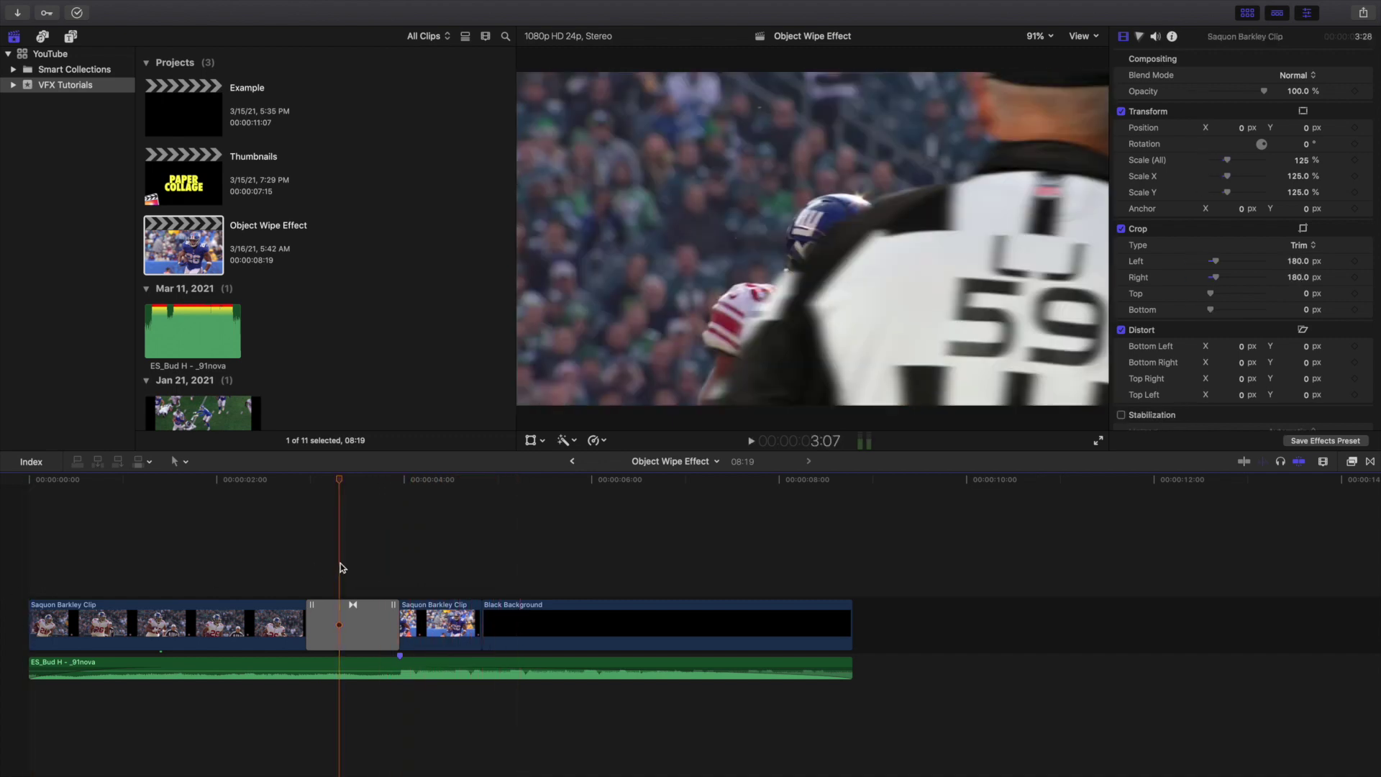
{"action": "key", "text": "Right"}
{"action": "key", "text": "Right"}
{"action": "key", "text": "Right"}
{"action": "key", "text": "Right"}
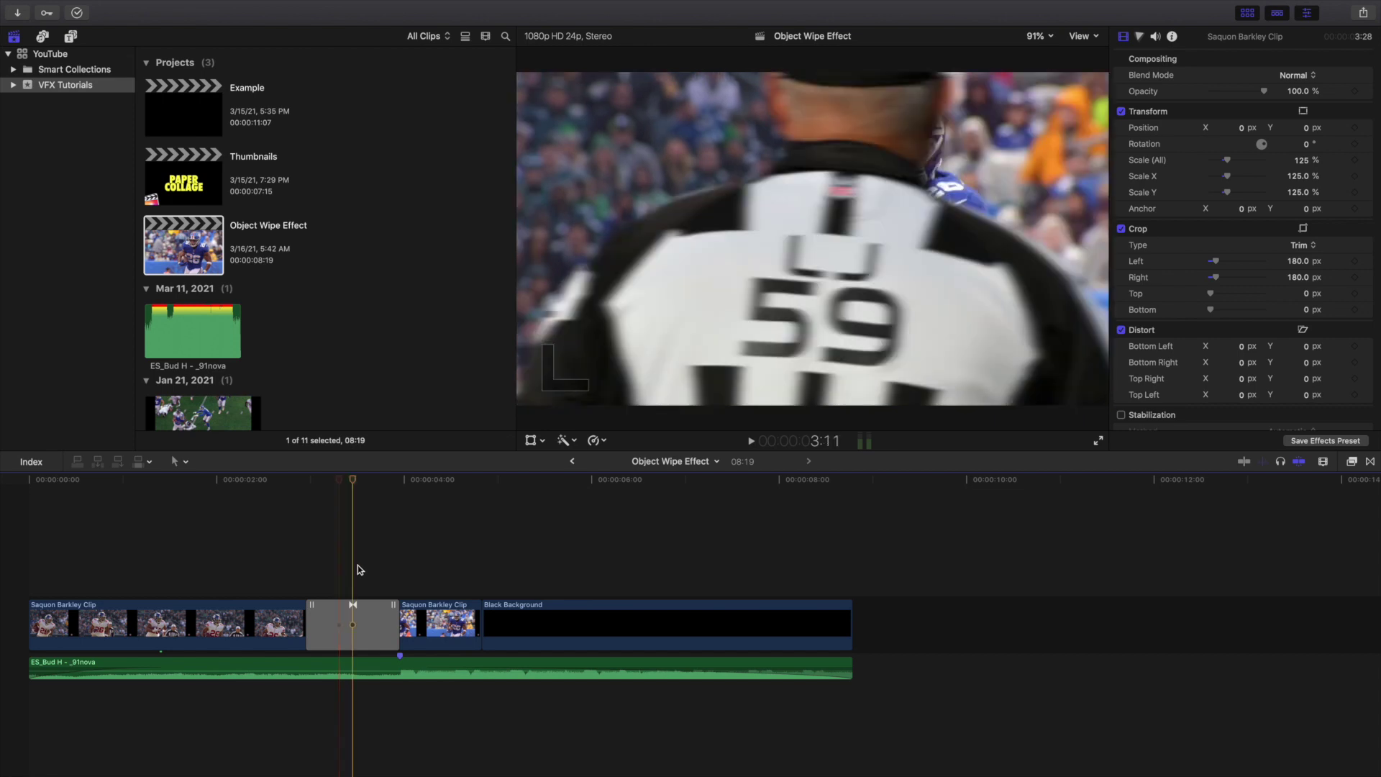